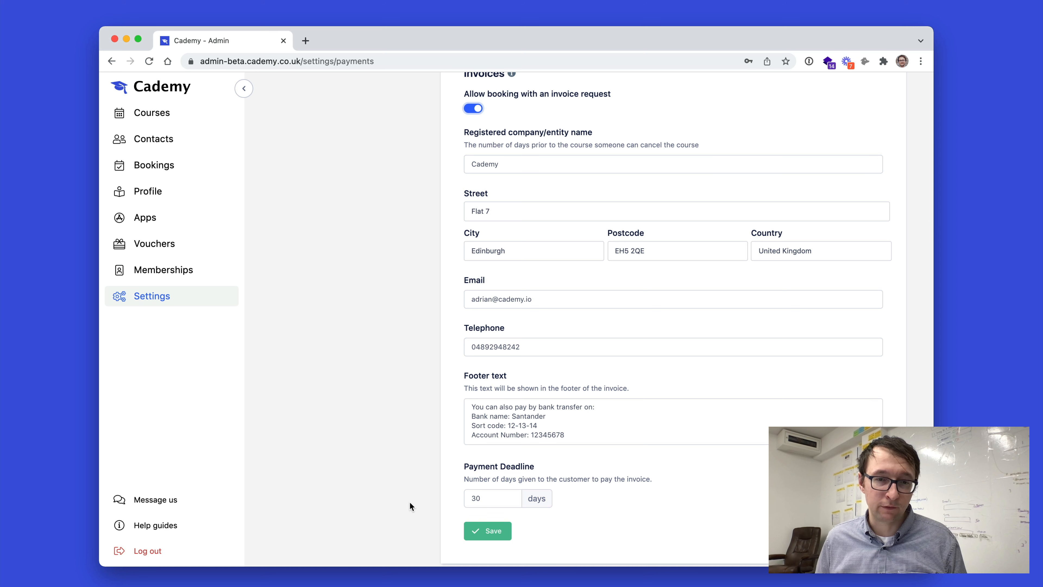
Save the invoice payment settings.
scroll(509, 539, down, 1)
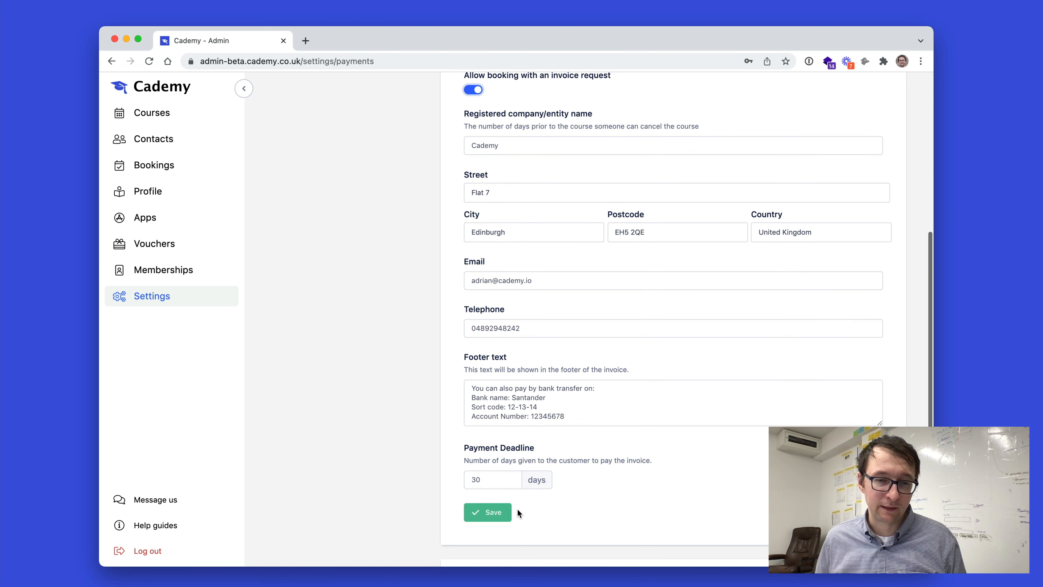
click(495, 513)
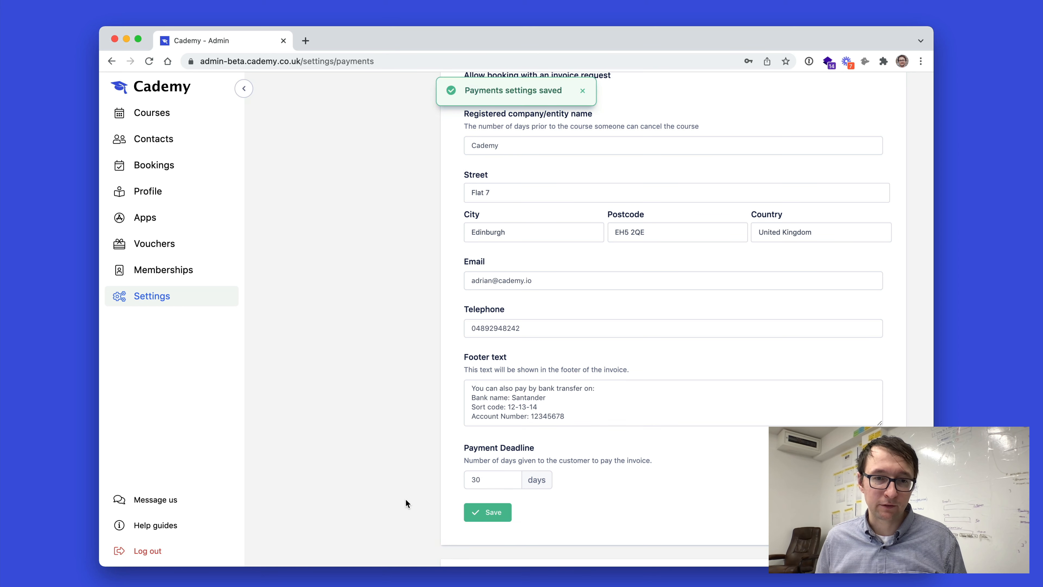
Preview Example Course from the admin courses list and book its block of dates.
scroll(405, 497, up, 10)
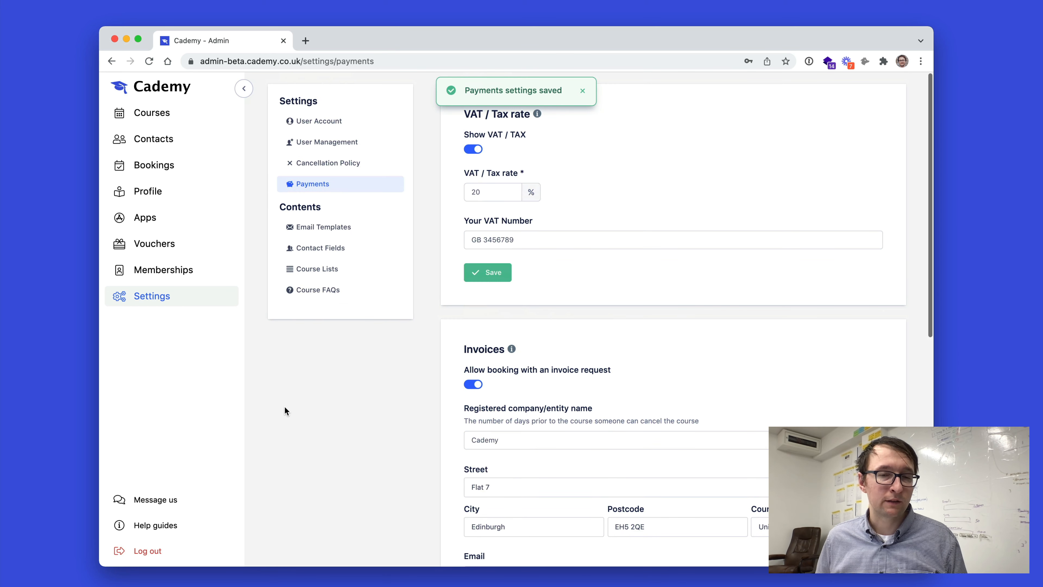
scroll(285, 408, down, 5)
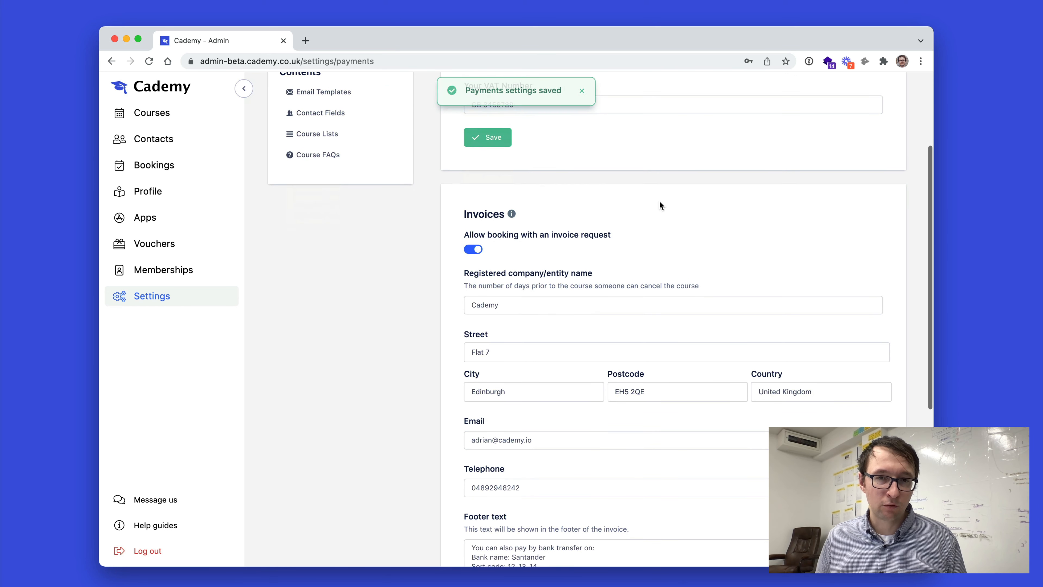
click(168, 198)
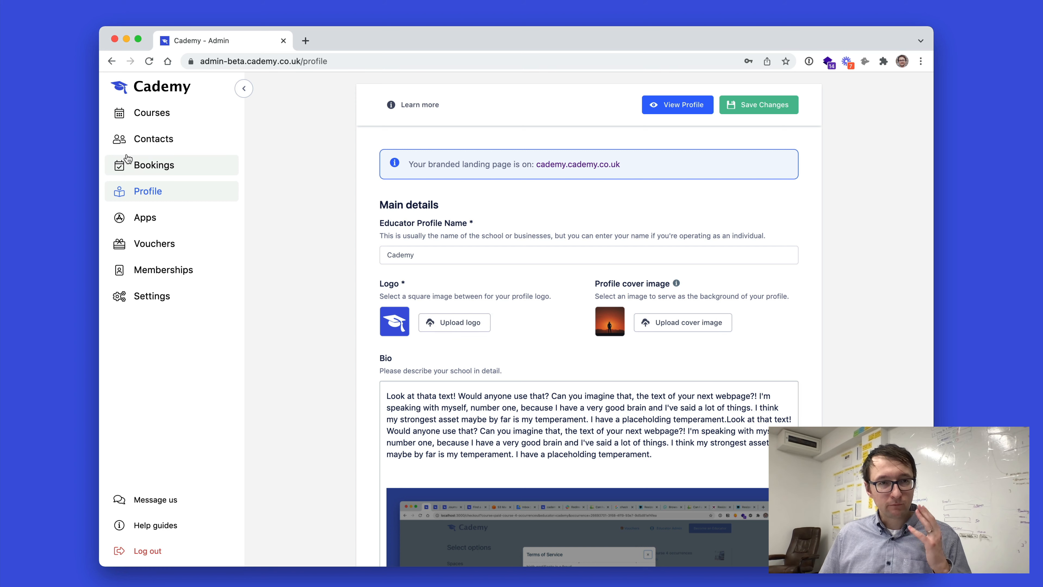
click(144, 125)
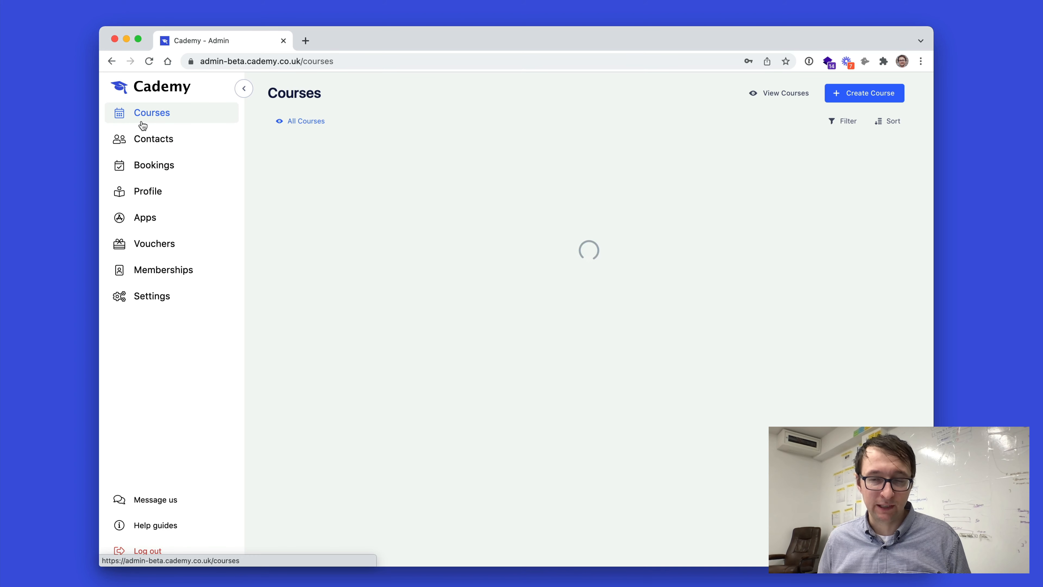
click(894, 302)
click(881, 334)
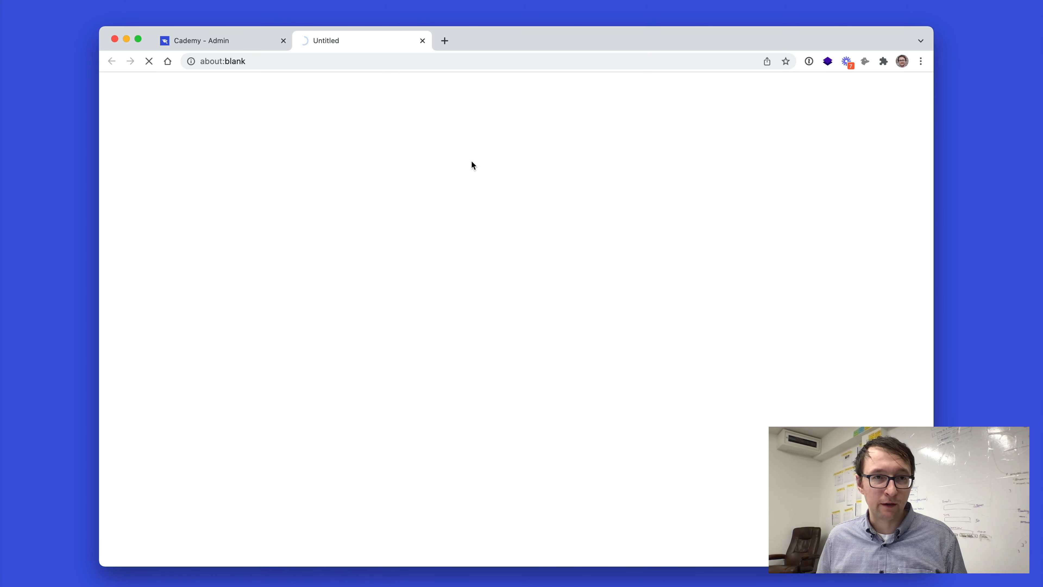
click(829, 240)
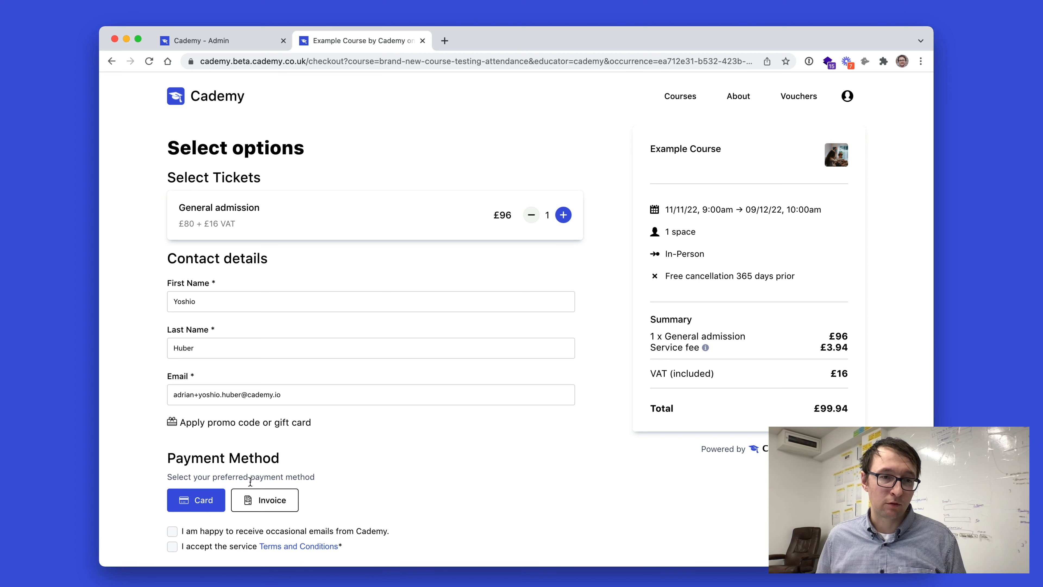
Choose invoice payment and enter Acme Corp as the invoice name plus the company VAT number.
click(266, 511)
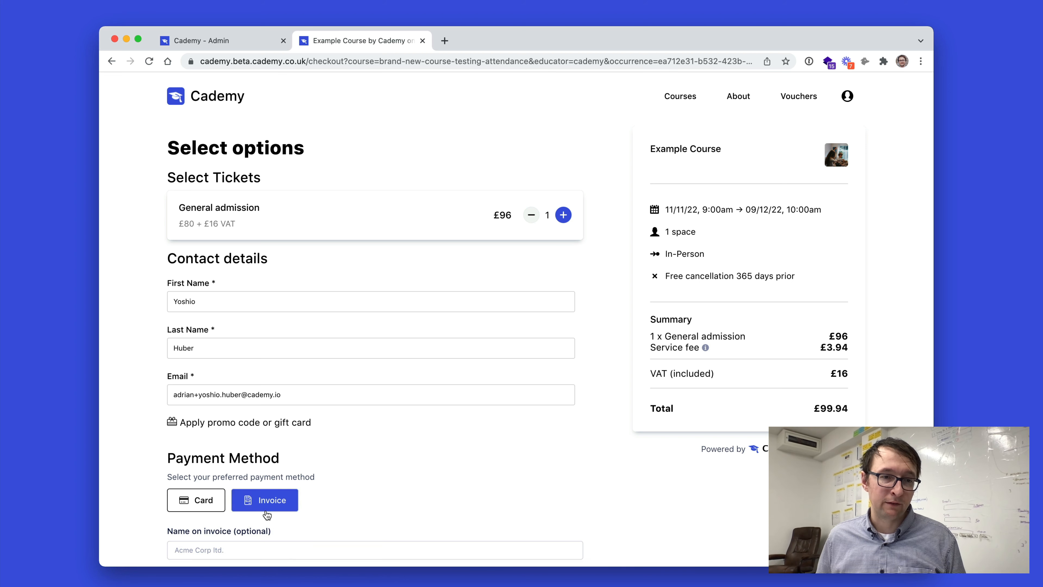
scroll(358, 455, down, 4)
click(234, 393)
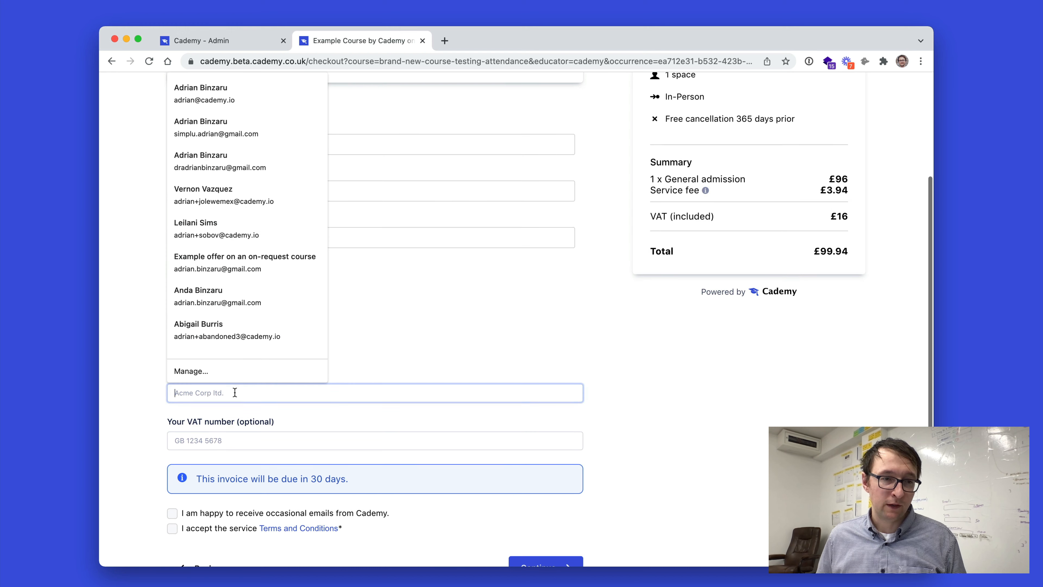
text(Acme)
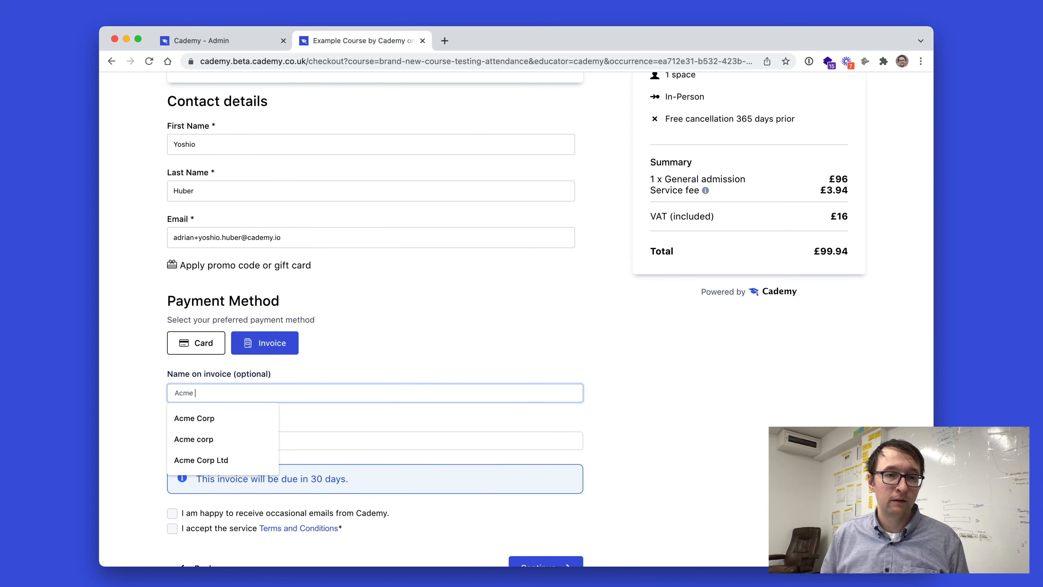
text( Corp)
key(Tab)
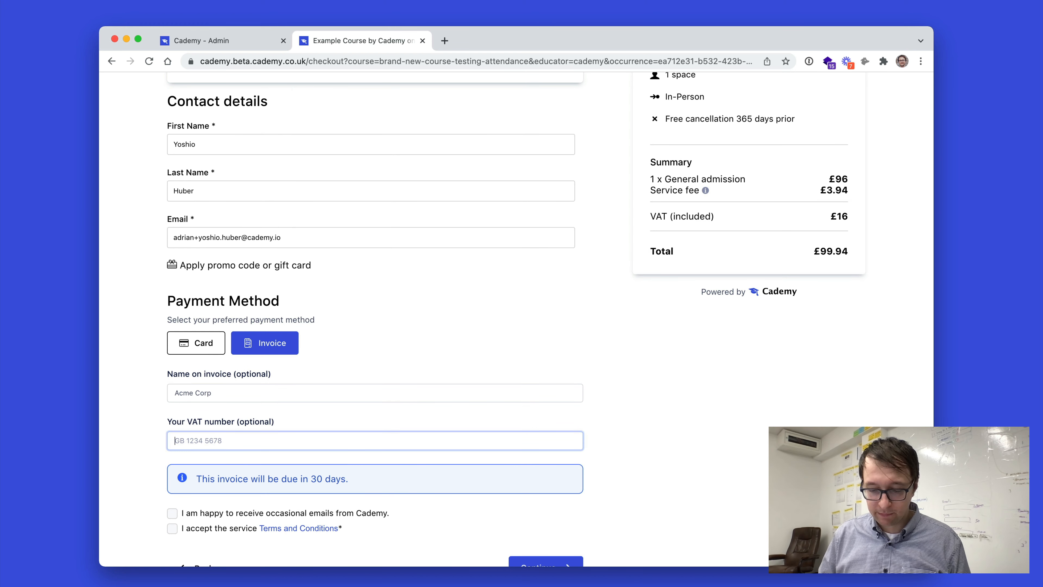
text(GB 567890)
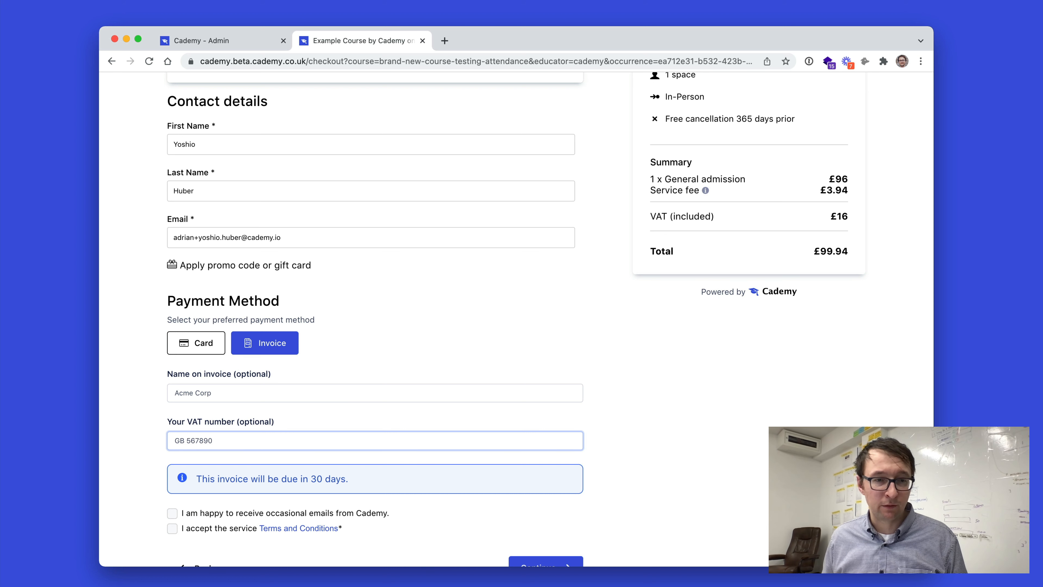
Tick the terms and marketing-email boxes and submit the booking.
click(172, 528)
click(172, 513)
click(523, 561)
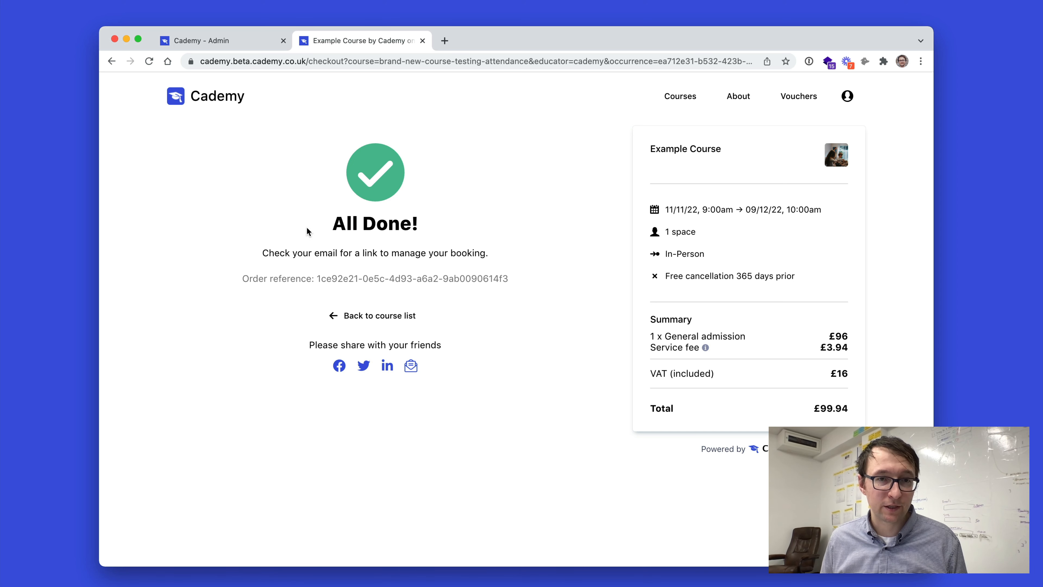
Switch to the mail app, download the invoice from the booking confirmation email, and open the PDF.
key(super+Tab)
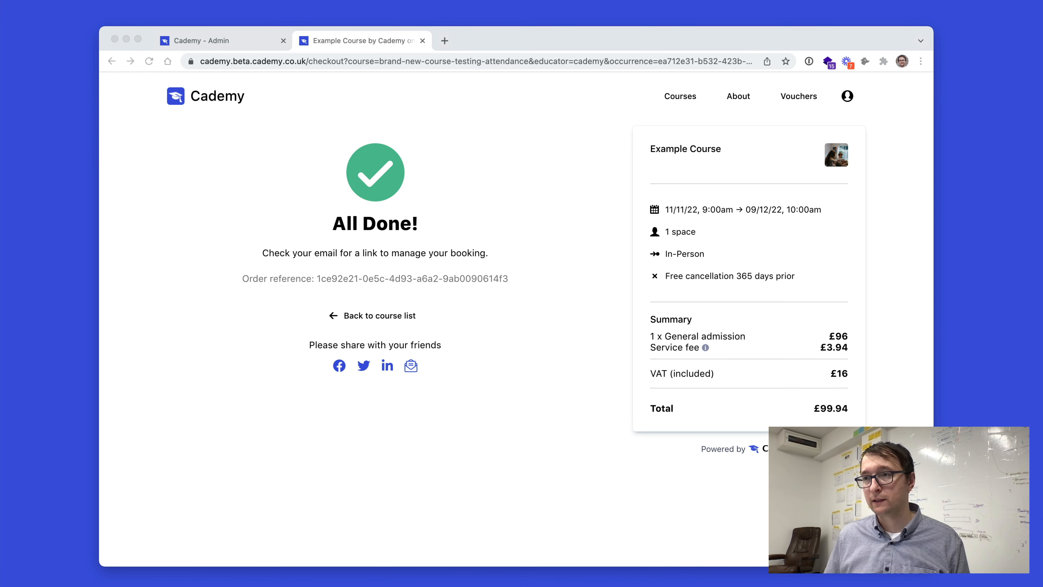
drag(263, 78, 256, 82)
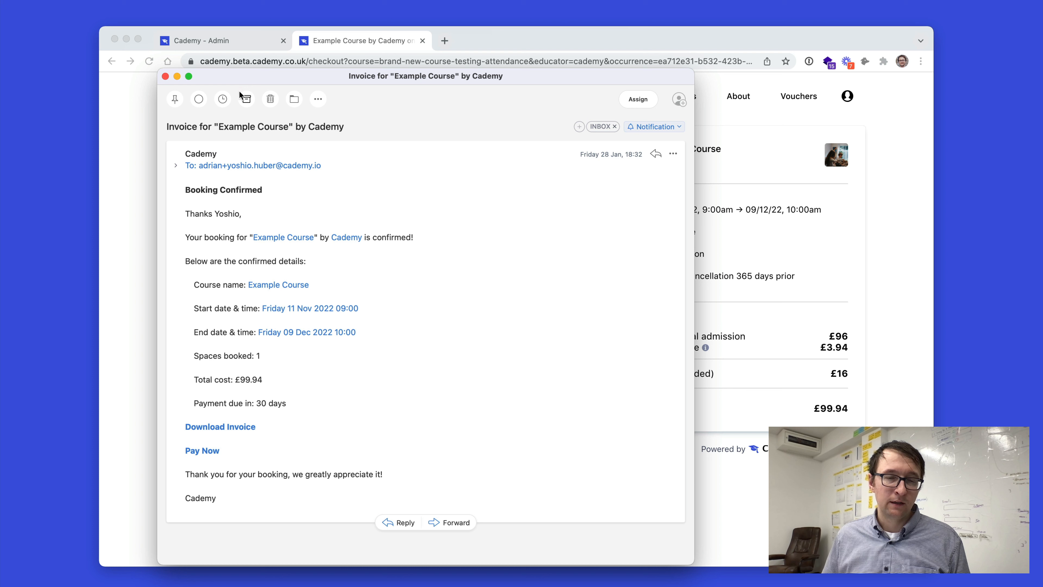
click(216, 427)
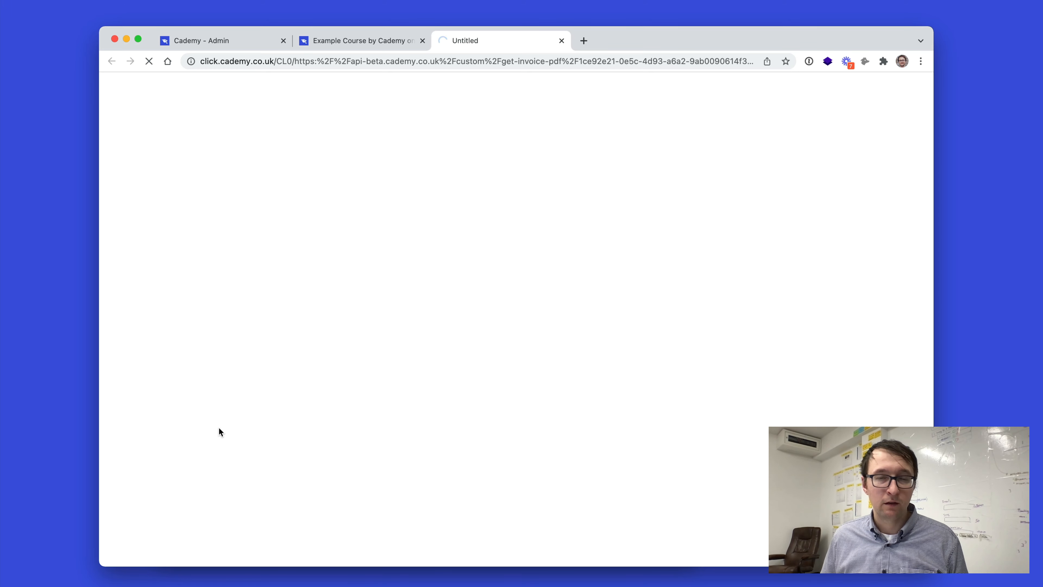
key(super+Tab)
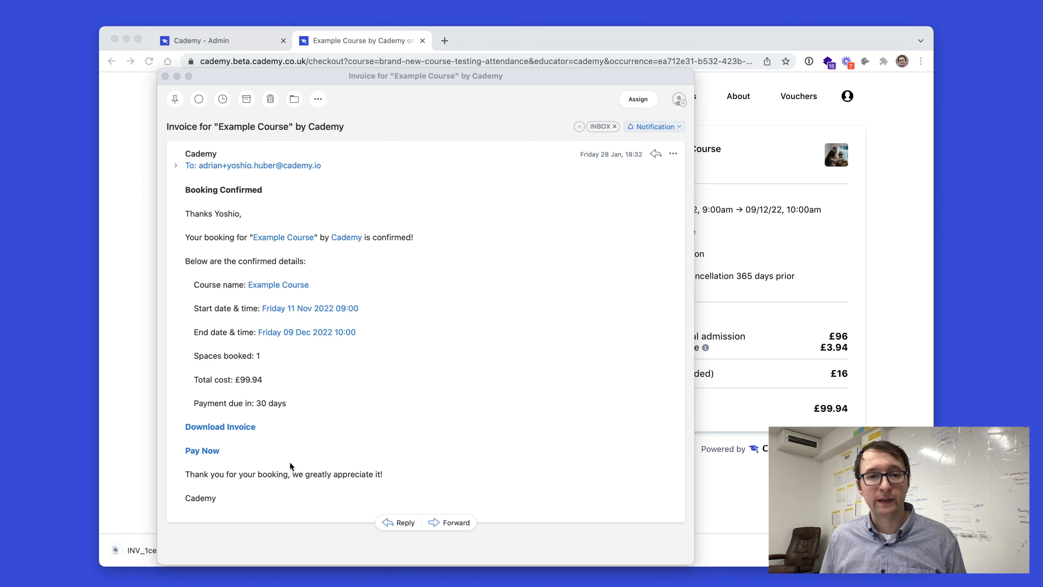
key(super+w)
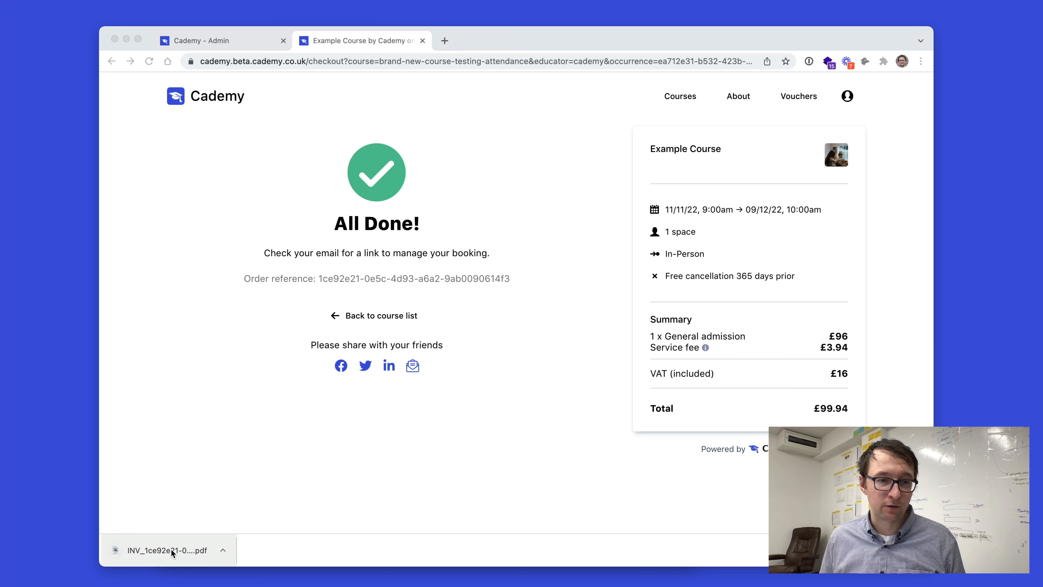
click(171, 544)
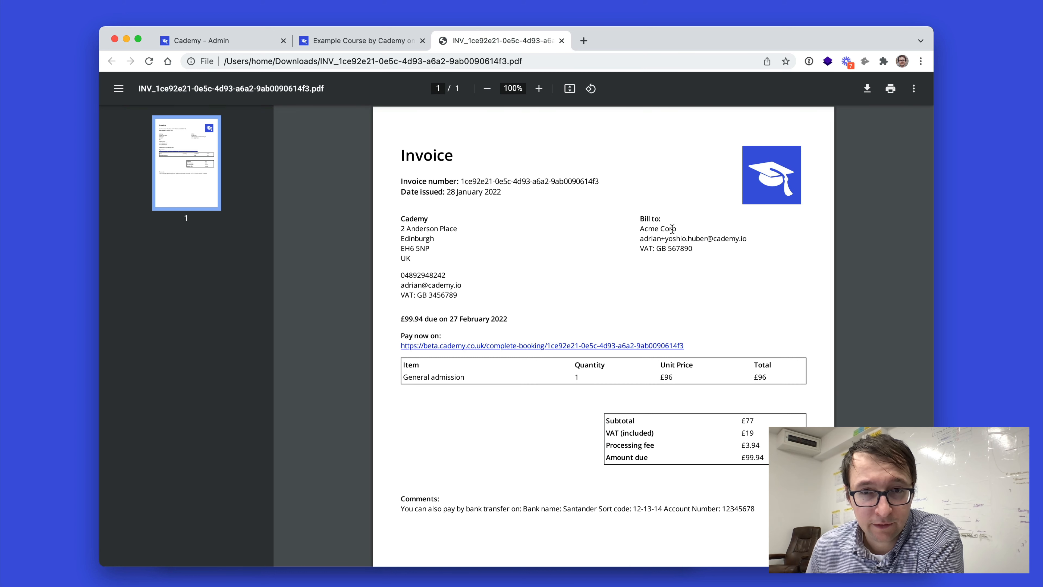
Review the invoice PDF's billing details, totals and payment comments.
drag(684, 225, 743, 236)
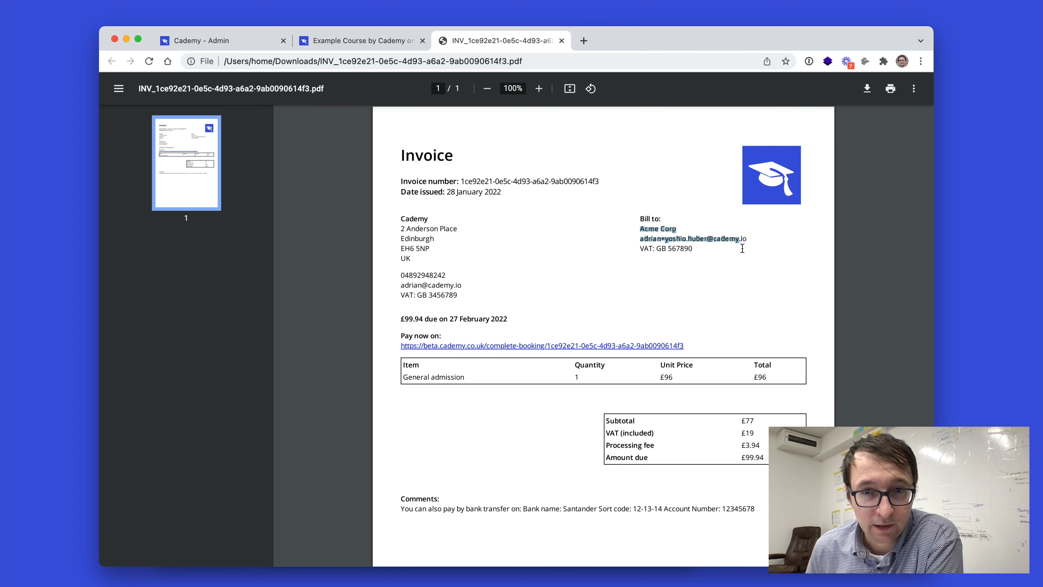
click(701, 288)
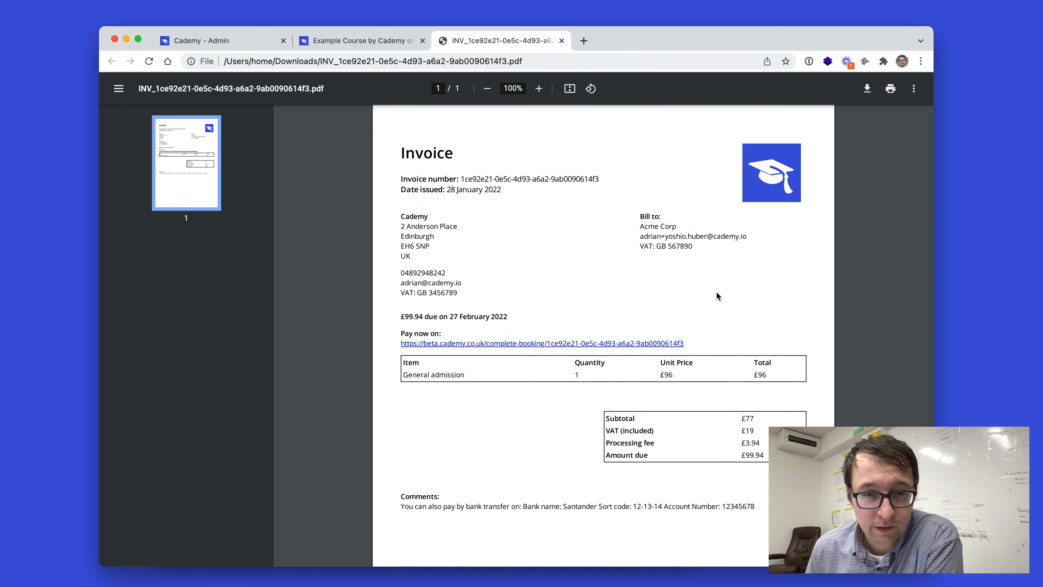
scroll(715, 295, down, 2)
scroll(397, 273, down, 1)
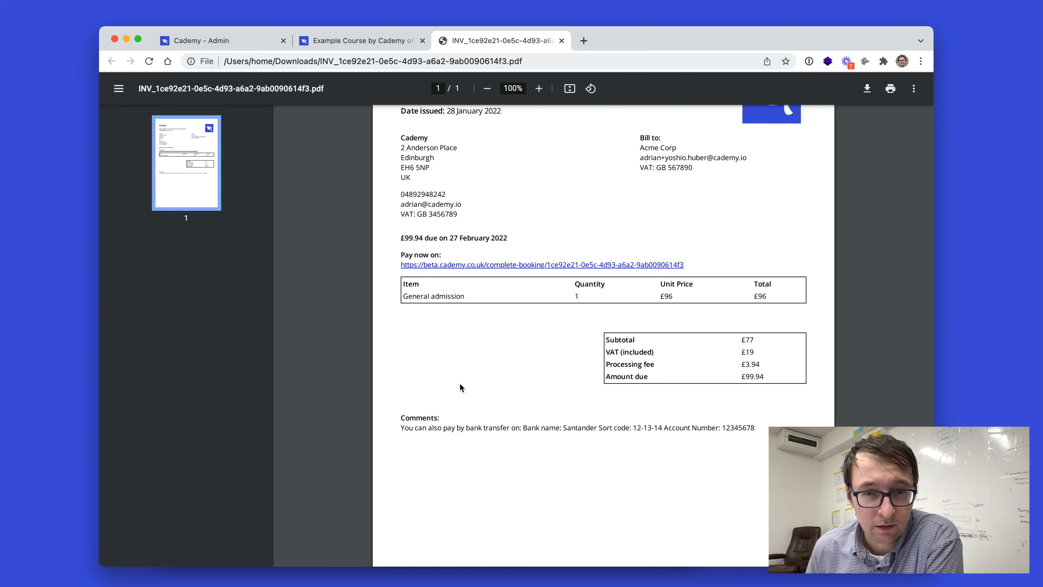
drag(405, 427, 453, 446)
click(427, 462)
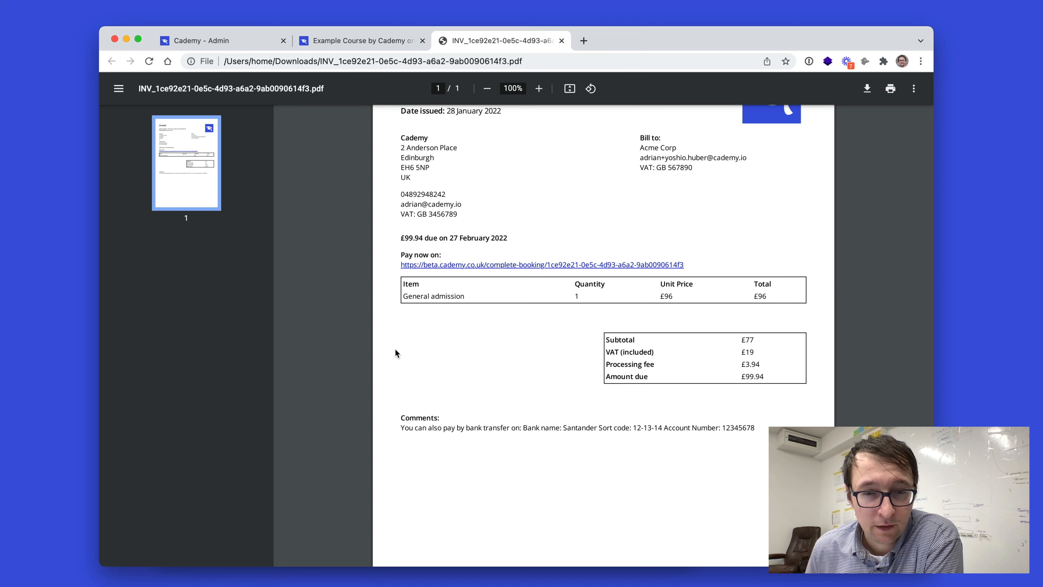
scroll(396, 353, up, 2)
scroll(400, 346, down, 1)
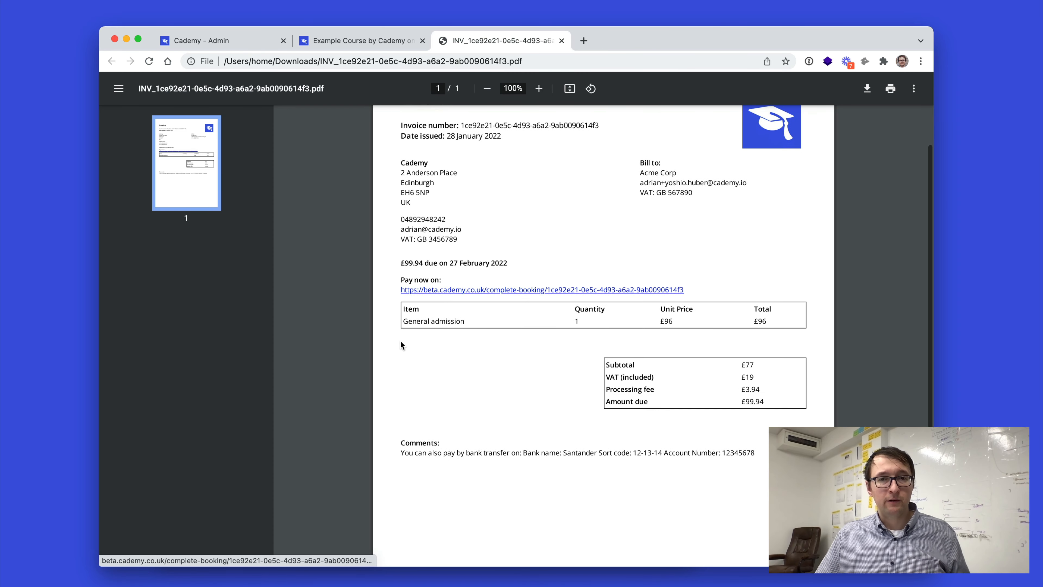
scroll(423, 474, up, 1)
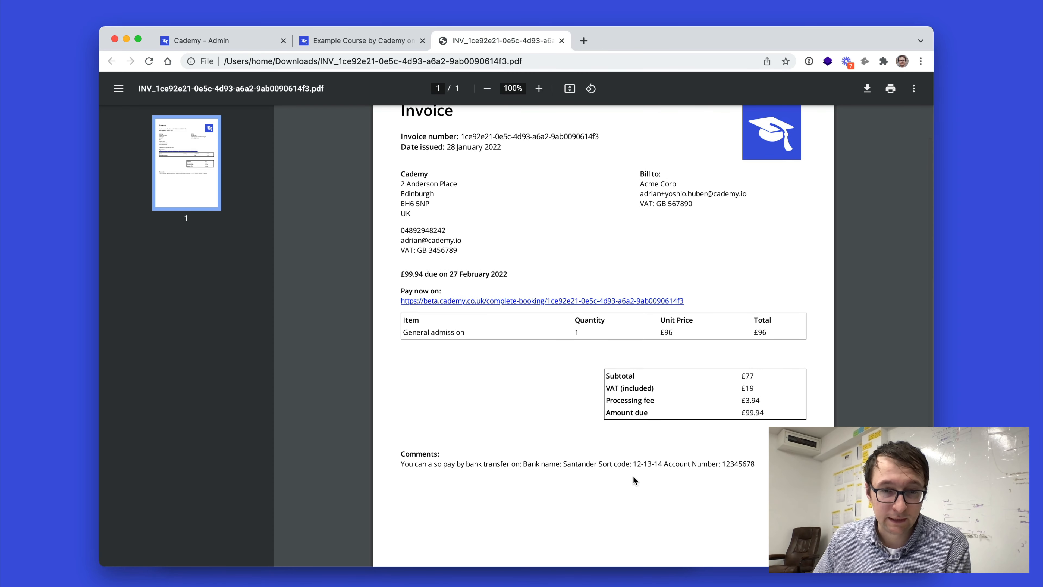
scroll(713, 481, down, 1)
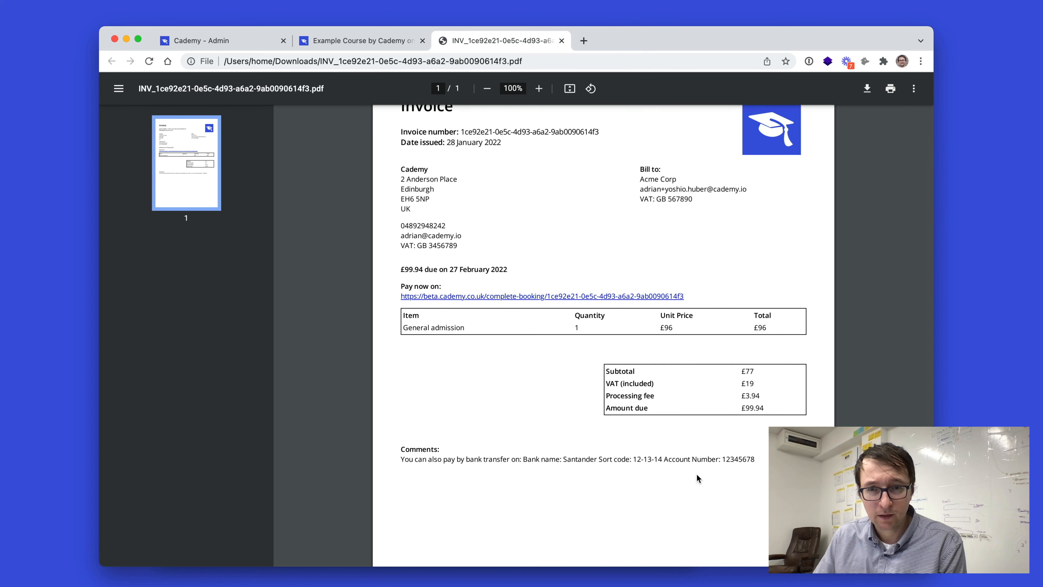
scroll(529, 299, down, 1)
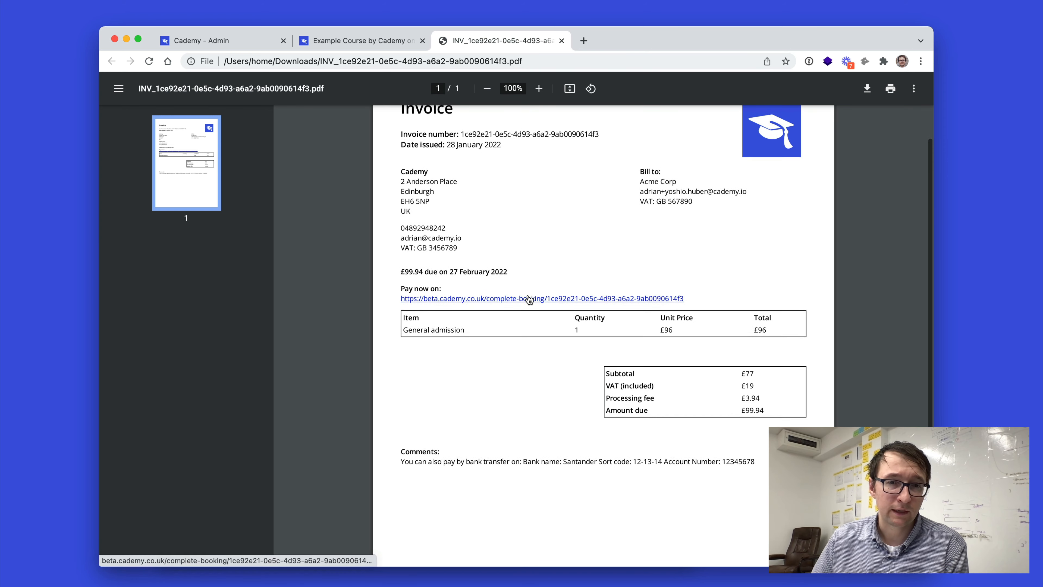
Open the invoice's pay-now page and pay the booking by card.
click(529, 295)
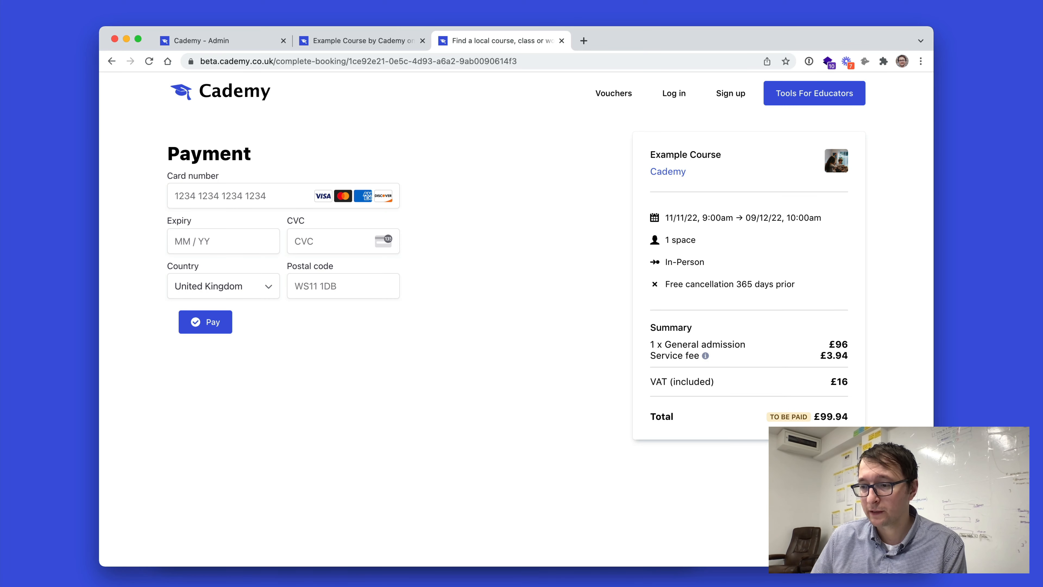
key(super+Tab)
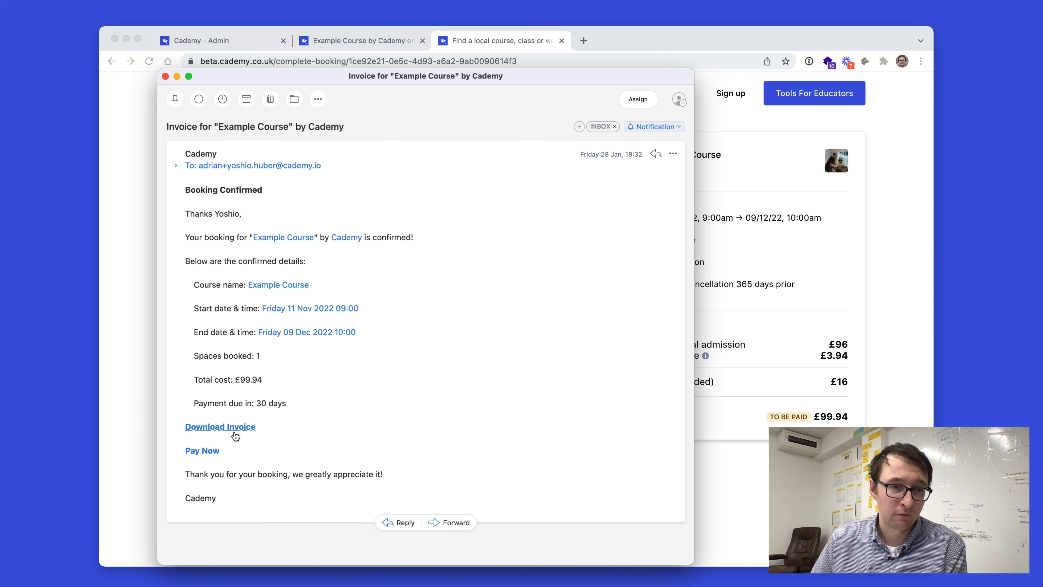
click(202, 451)
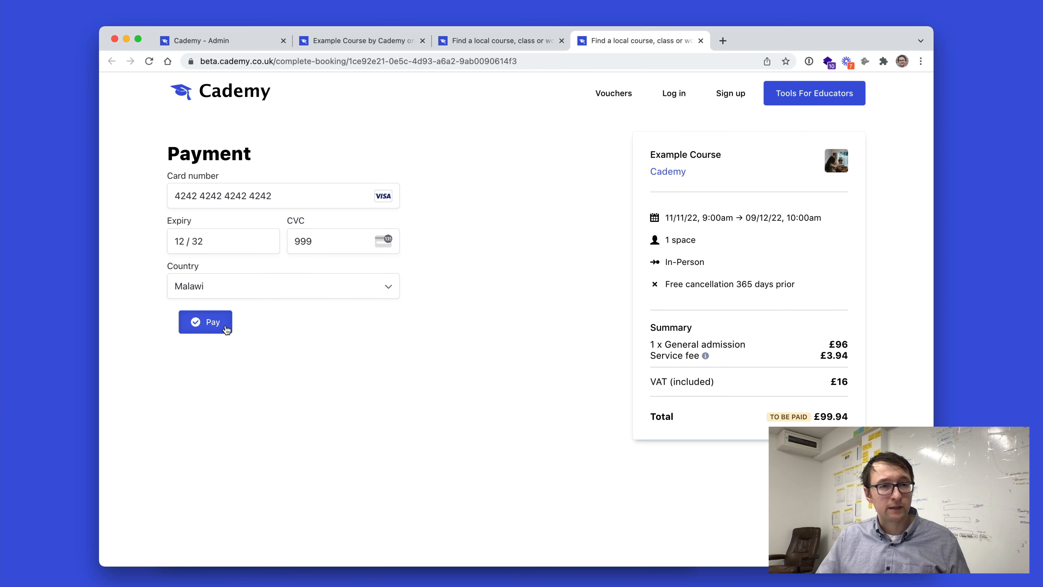
click(227, 323)
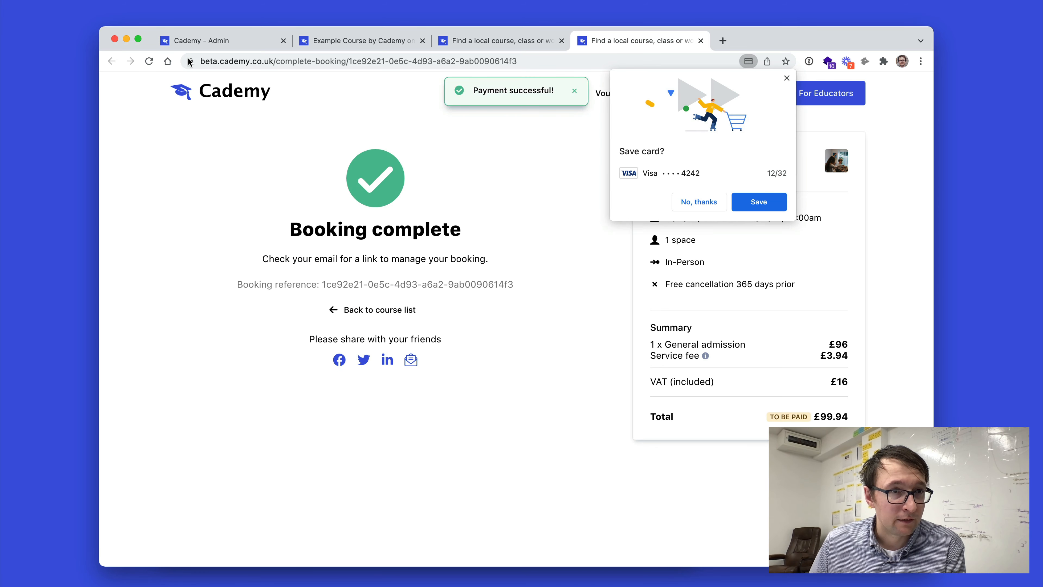
Return to the admin courses list and preview Example Course again.
click(224, 46)
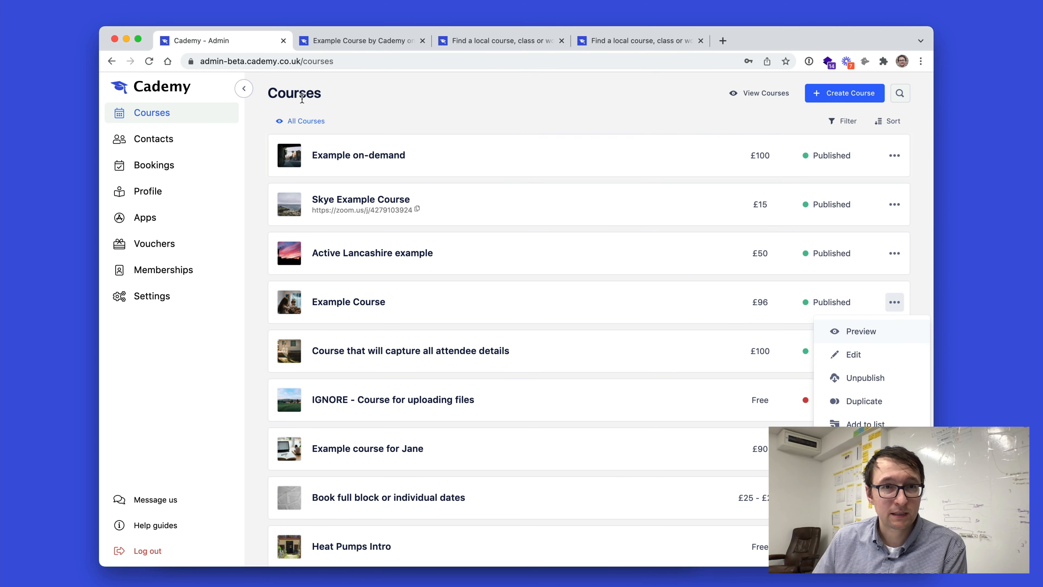
click(835, 331)
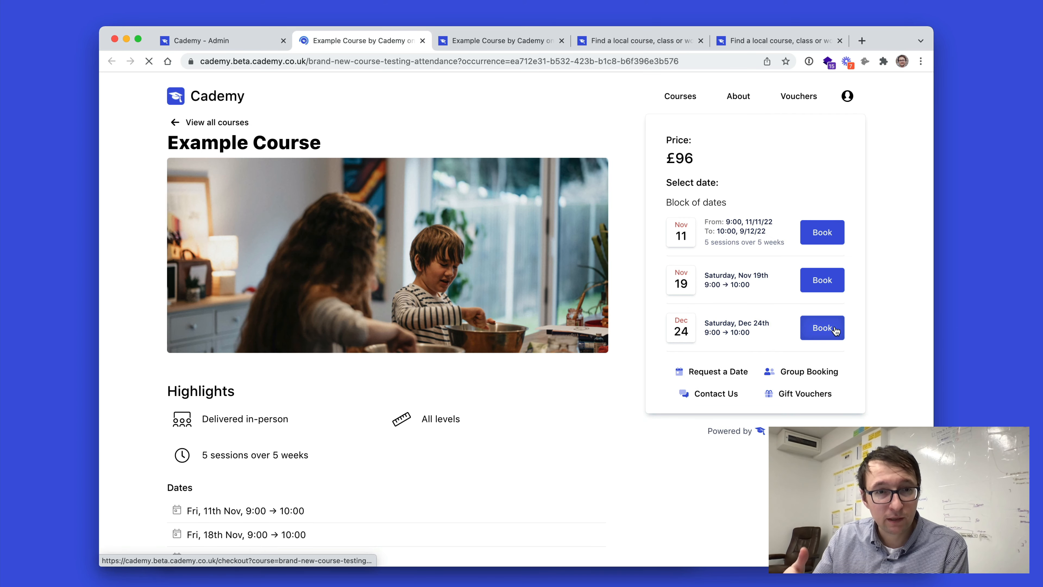
click(201, 40)
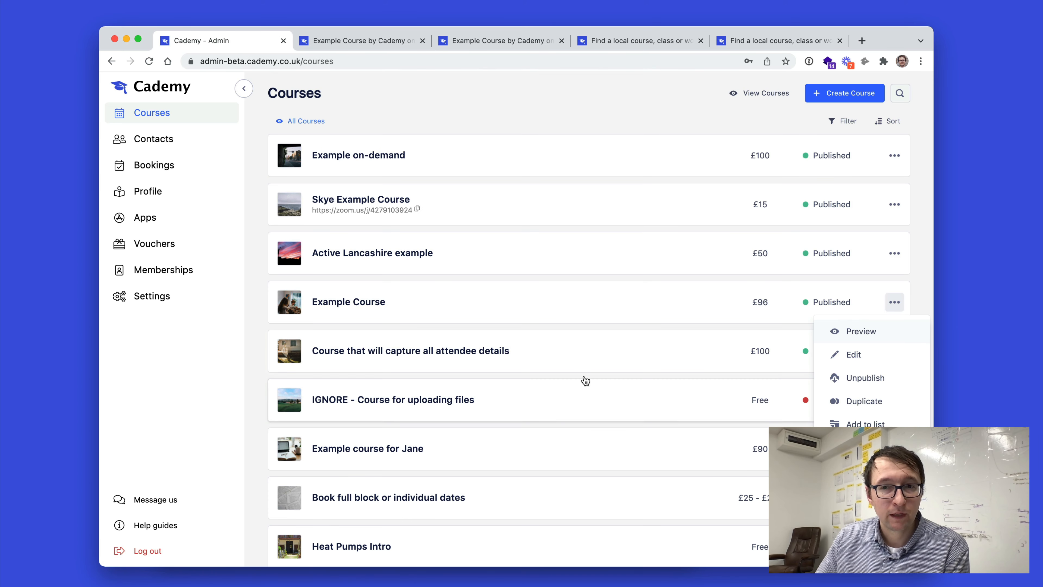
Open Example Course's bookings and inspect the most recent booking's details.
click(657, 318)
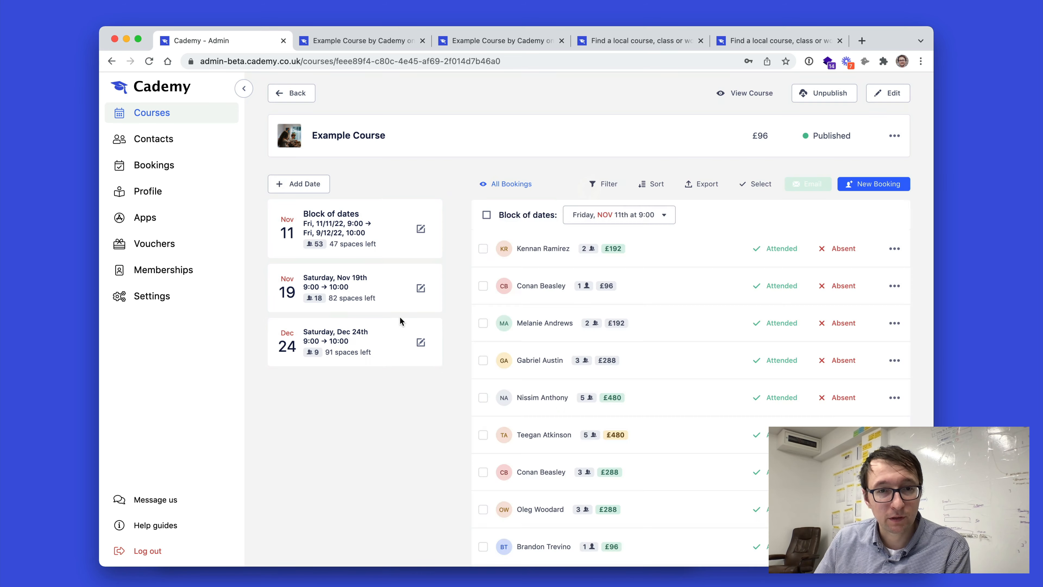
click(657, 263)
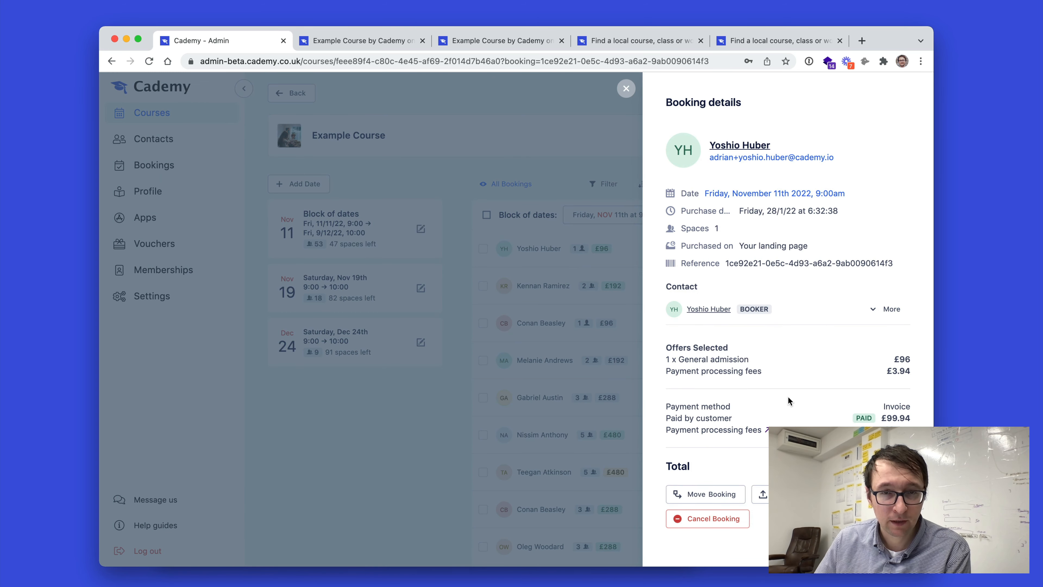
click(505, 374)
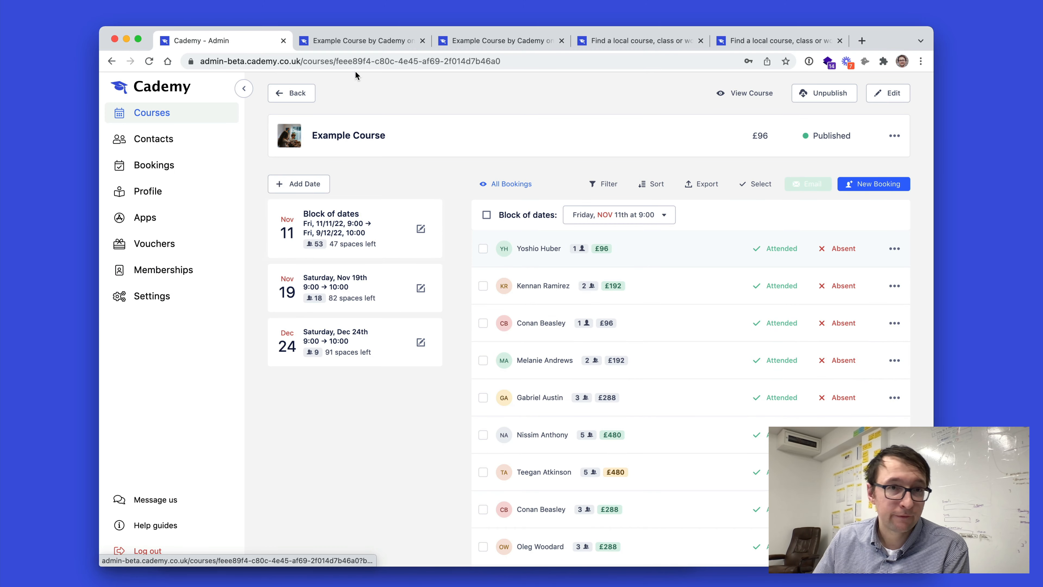
On the public course page, book the Nov 11 block of dates, accept the terms and choose Invoice payment.
click(358, 41)
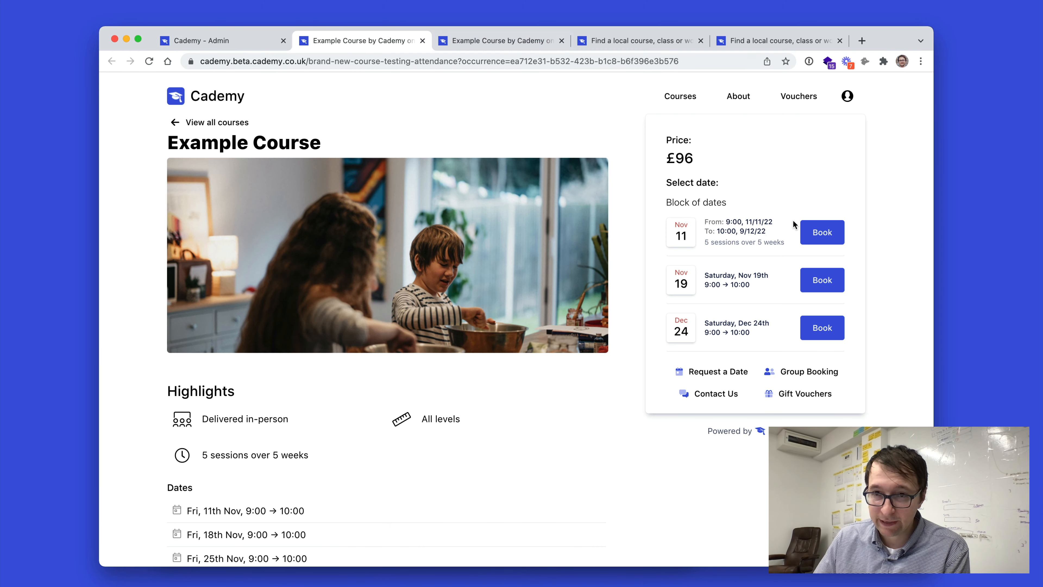
click(822, 232)
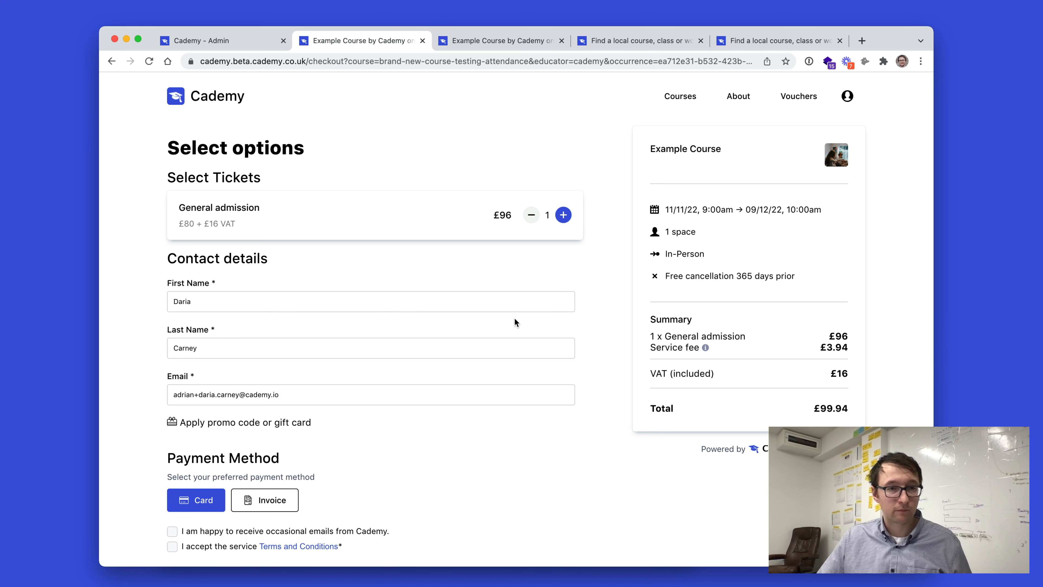
scroll(452, 350, down, 3)
click(172, 473)
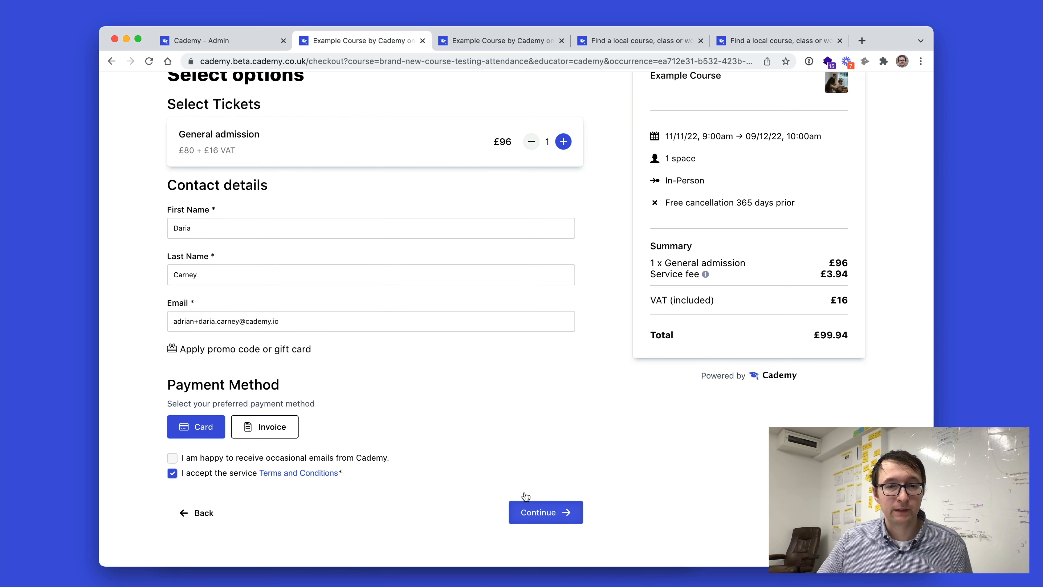
click(292, 427)
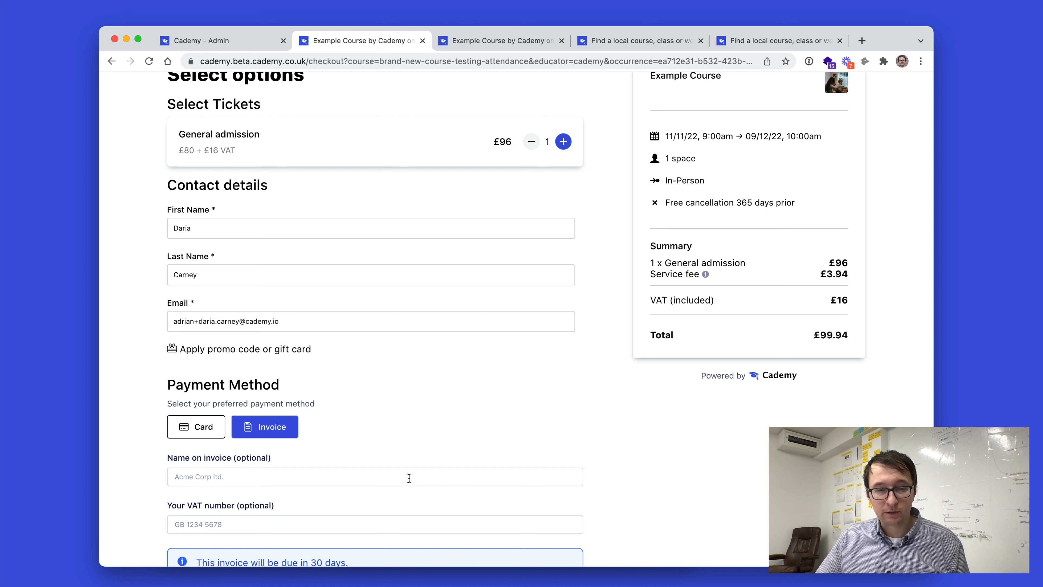
Enter Acme Corp as the name on invoice and GB 7898893 as the VAT number, then complete the booking.
click(274, 478)
text(Ac)
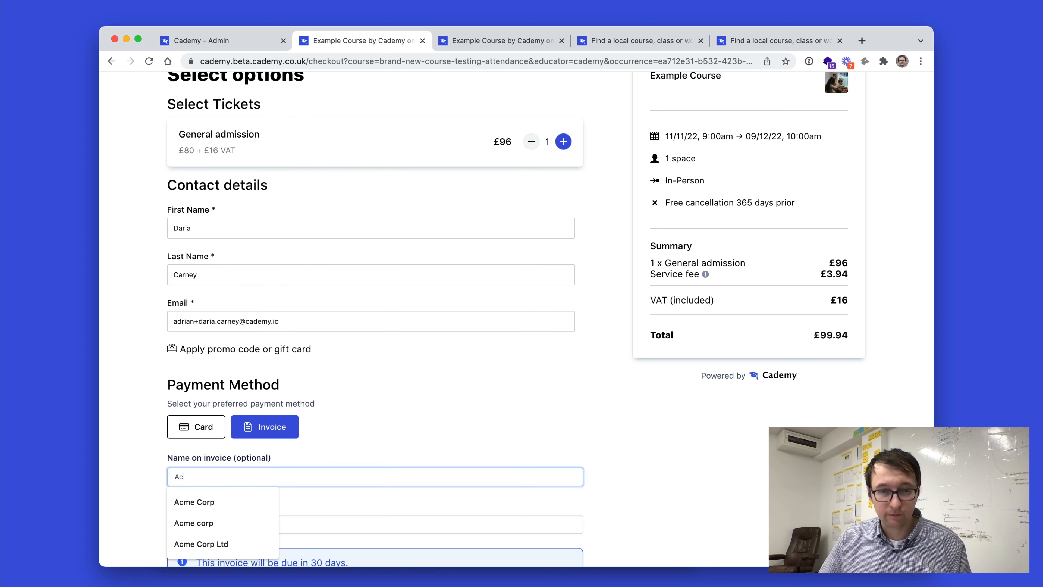
text(me Corp)
key(Tab)
text(G)
key(BackSpace)
text(GB)
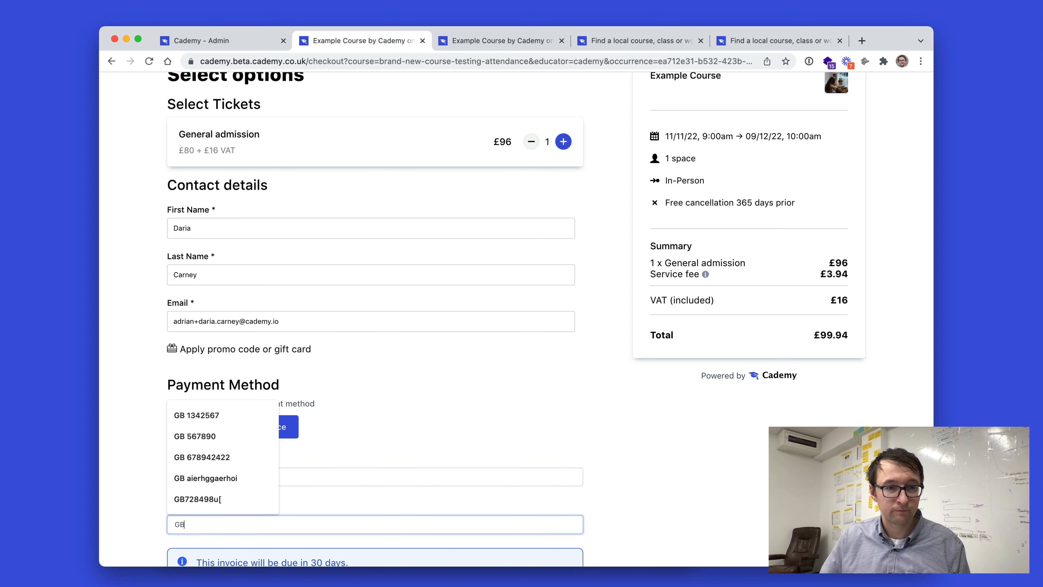
text( 7898893)
scroll(419, 529, down, 3)
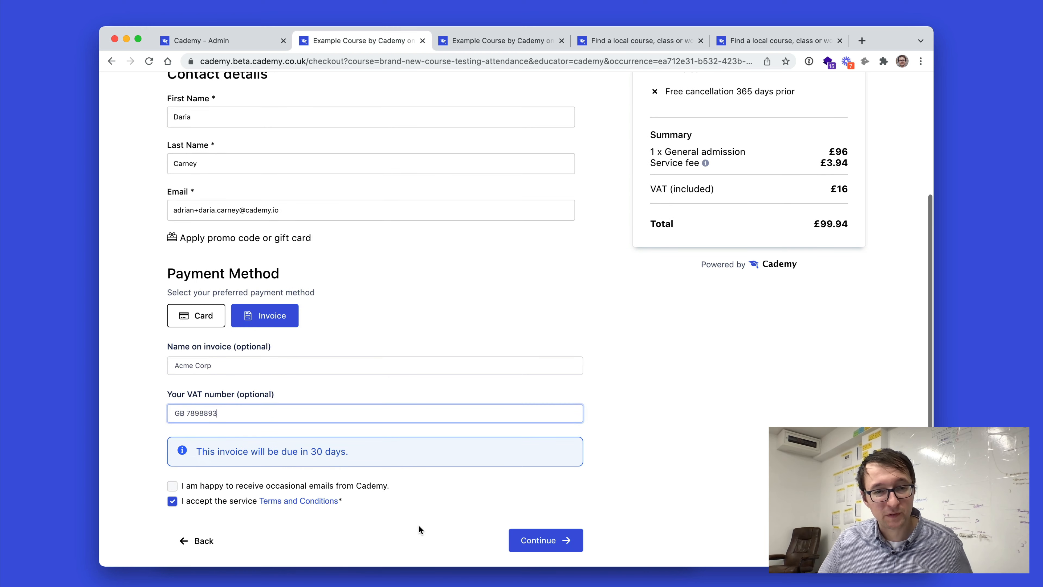
click(577, 540)
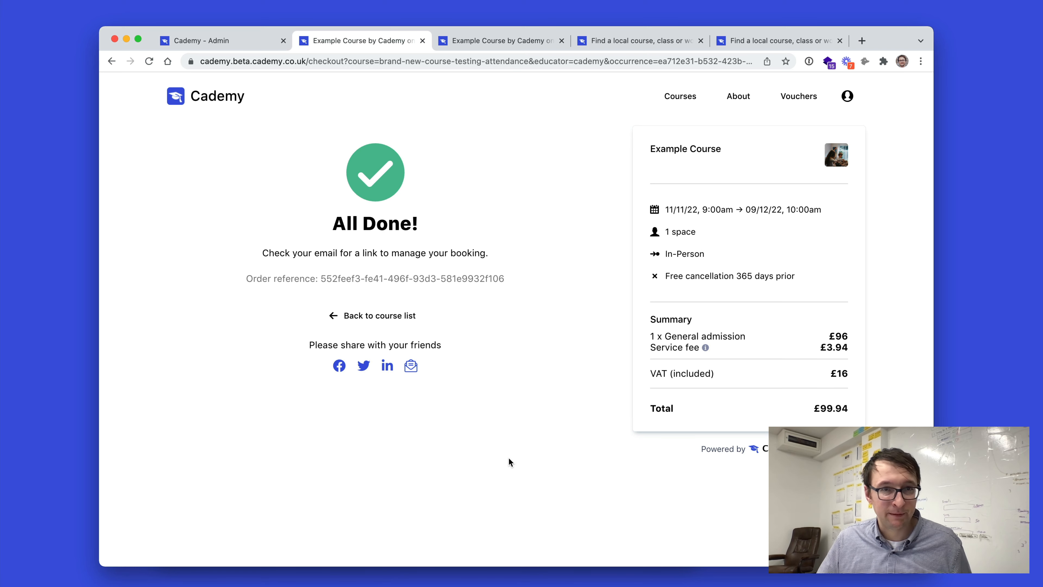
Back in the admin, refresh the course's bookings, open the new invoice booking and download its invoice PDF.
click(220, 52)
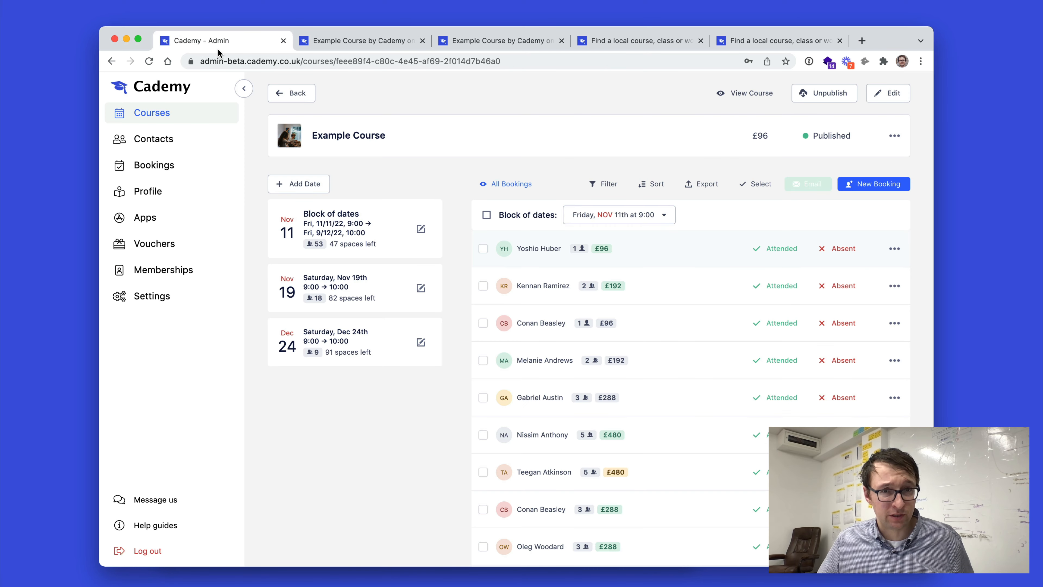
click(149, 61)
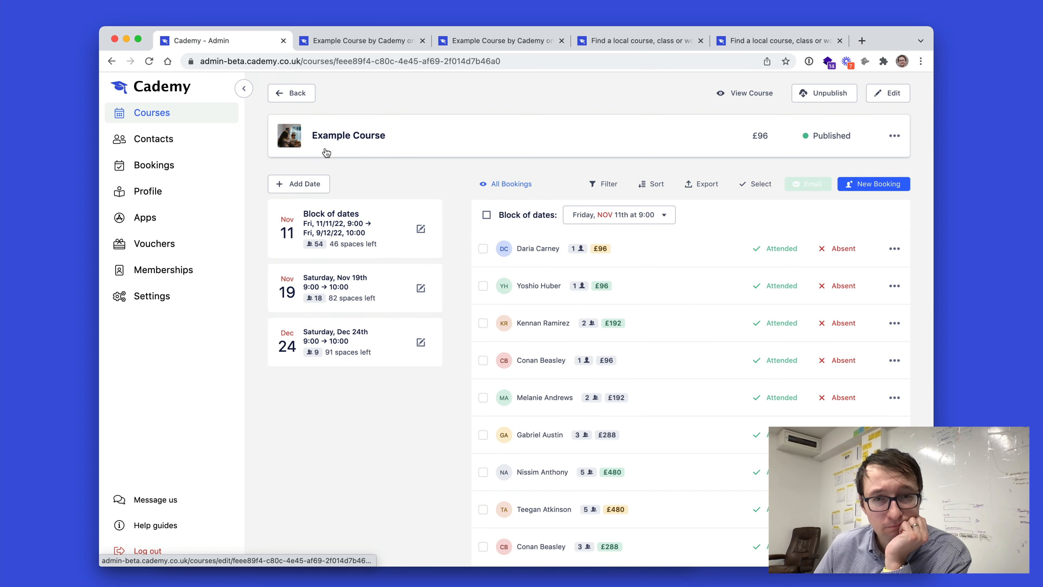
click(609, 252)
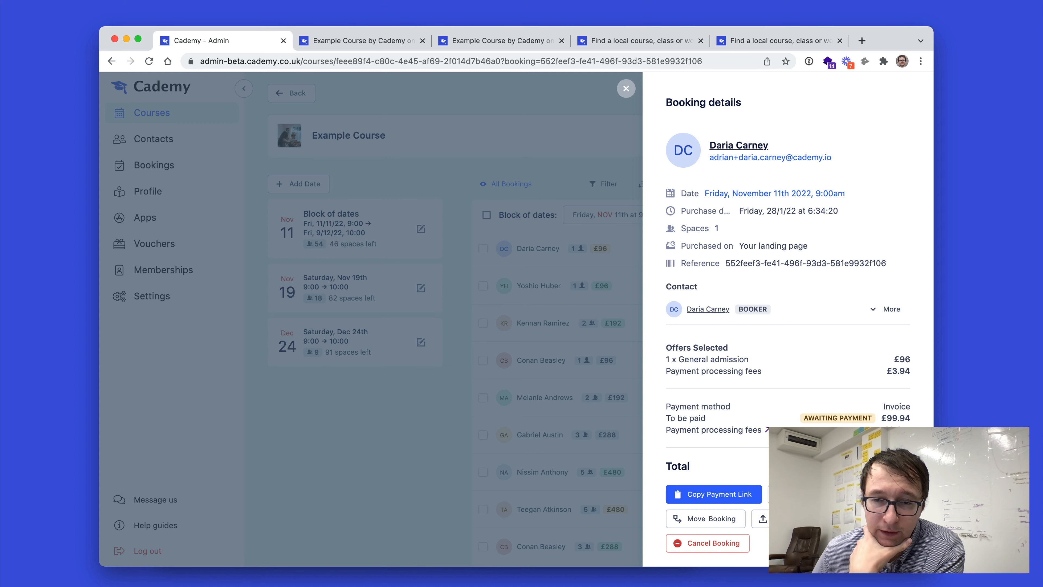
click(763, 518)
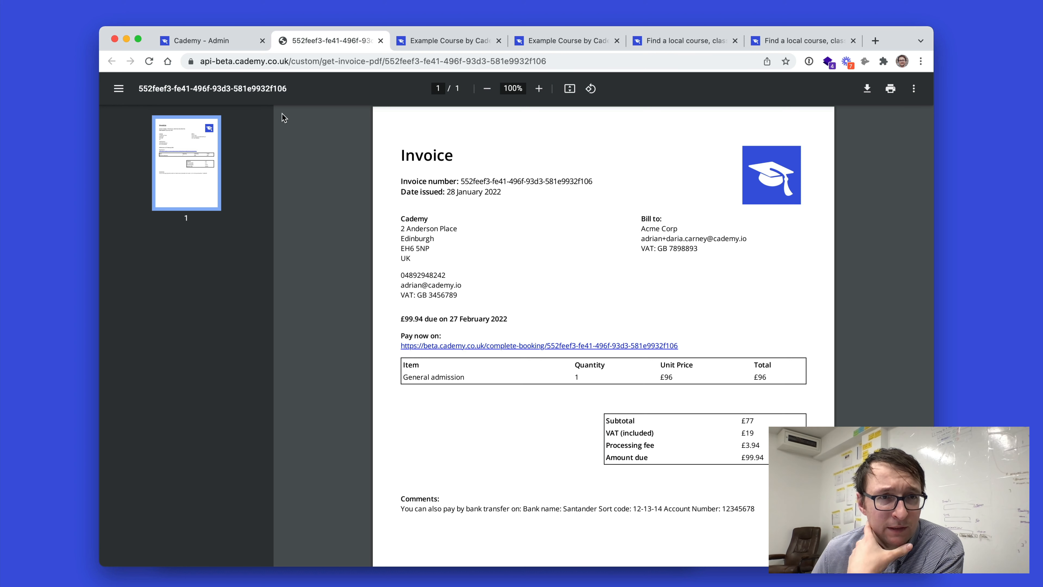
click(220, 33)
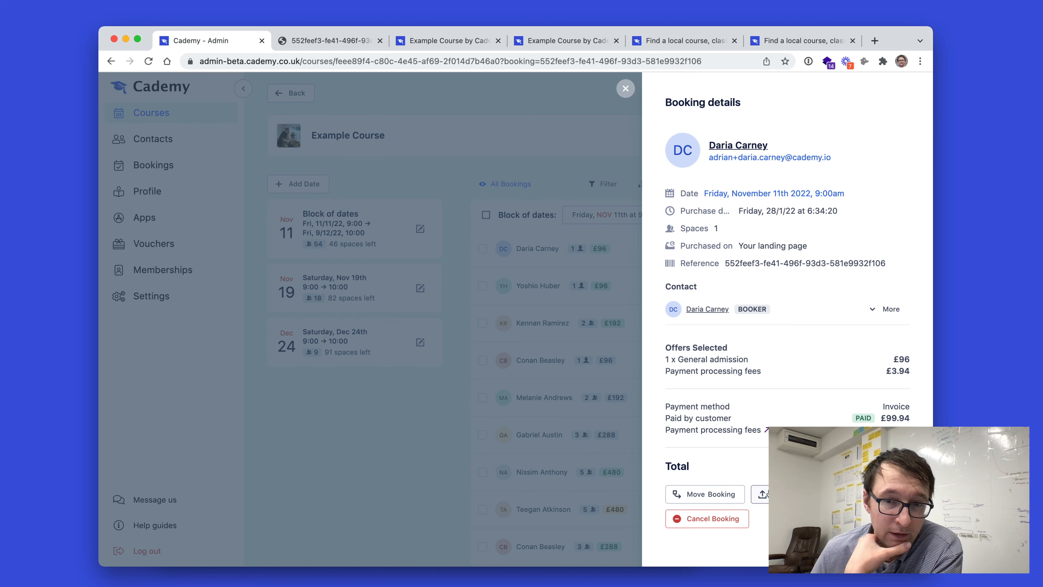
Recheck the new invoice booking's payment status in its booking details.
click(635, 357)
scroll(668, 354, down, 5)
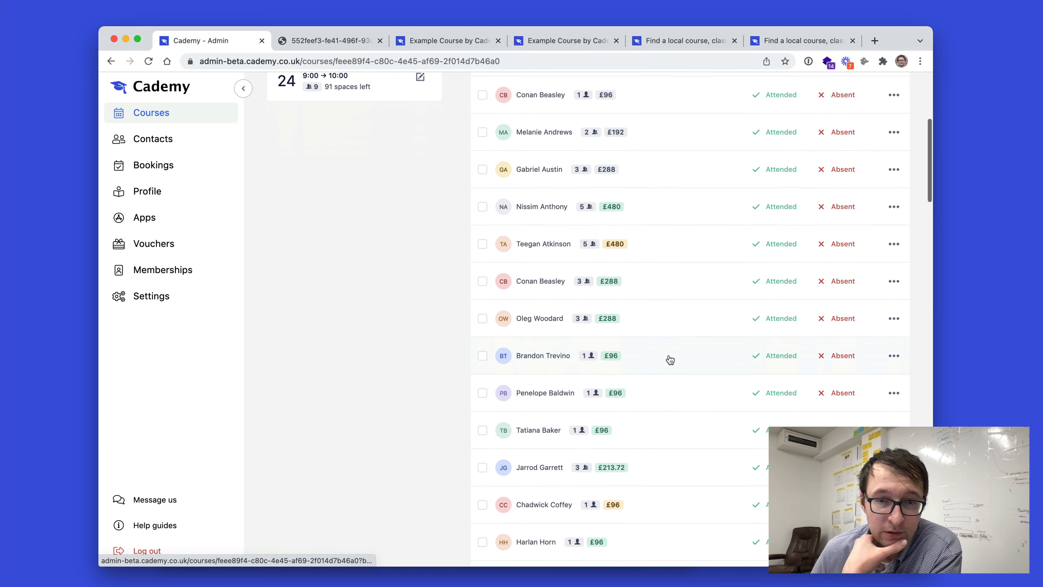
scroll(668, 356, up, 5)
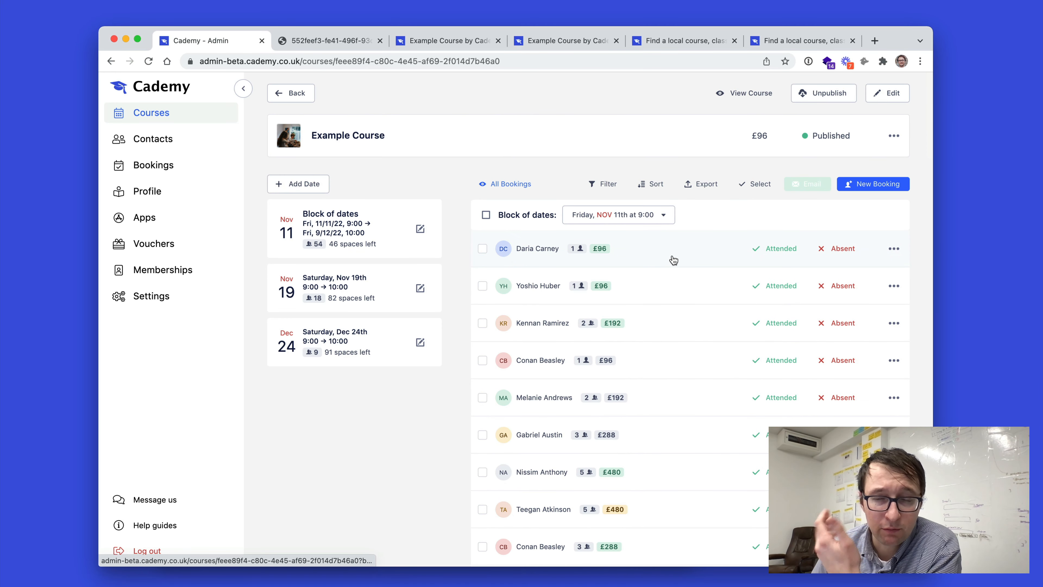
click(660, 259)
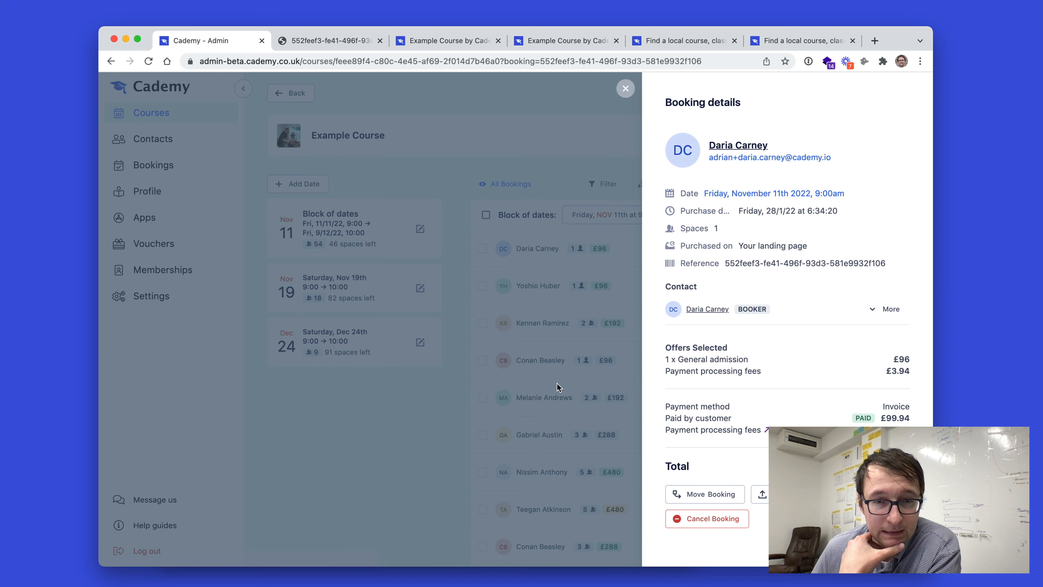
click(557, 384)
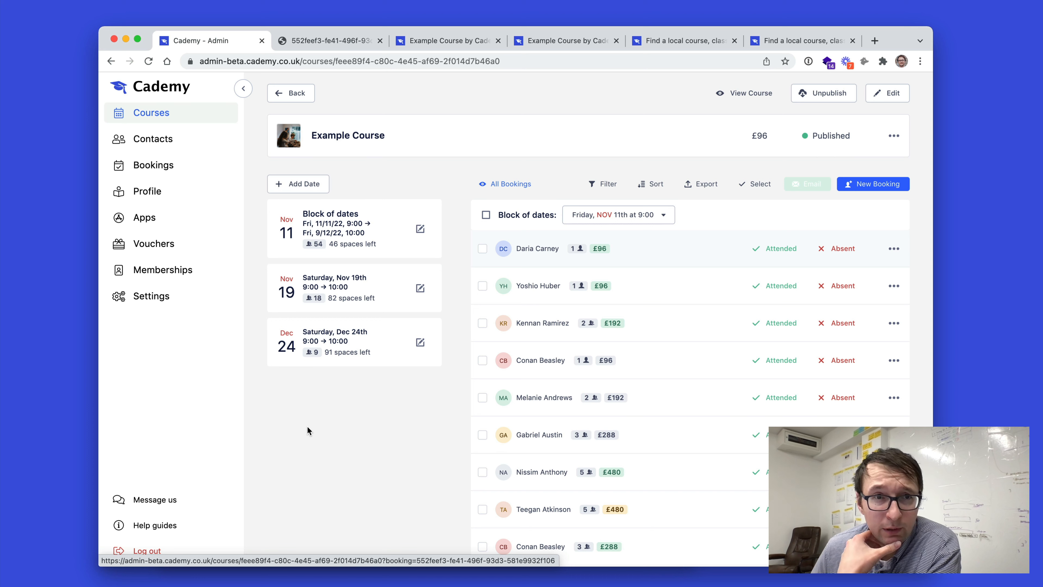
Start a new manual booking, search for and pick a contact, and select the Nov 11 block of dates.
click(867, 183)
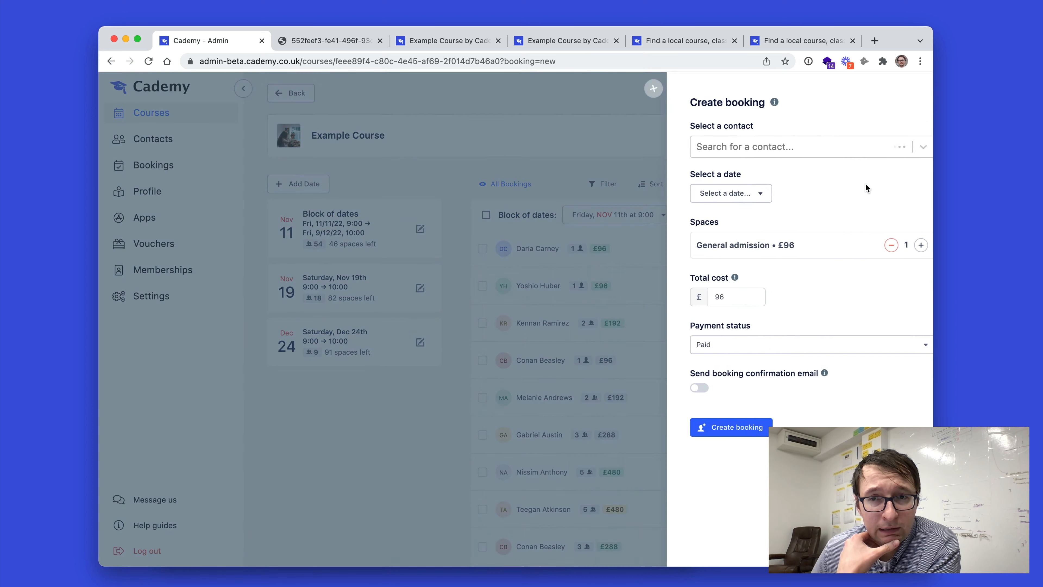
text(adrian)
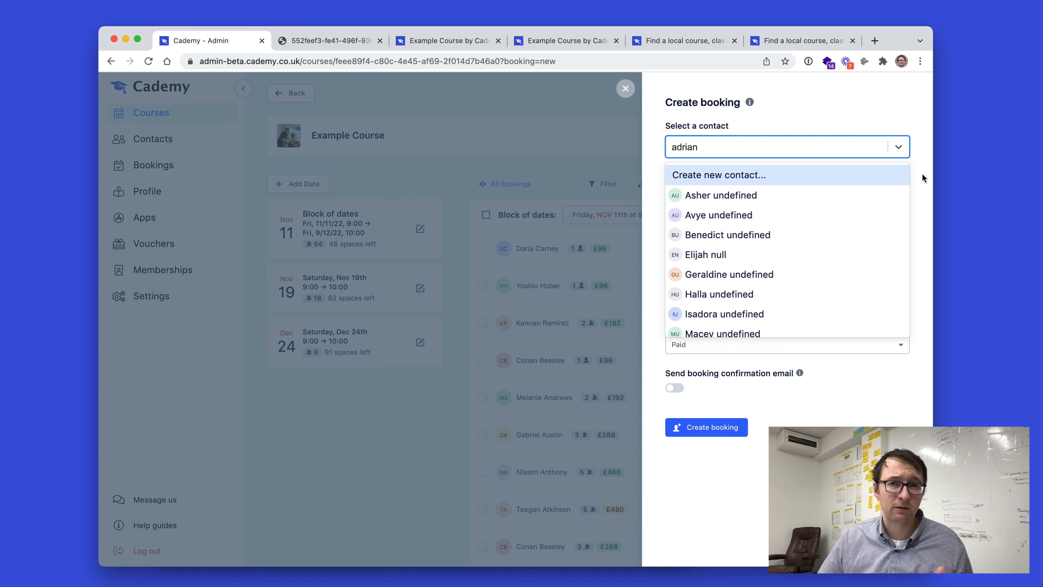
scroll(824, 263, down, 10)
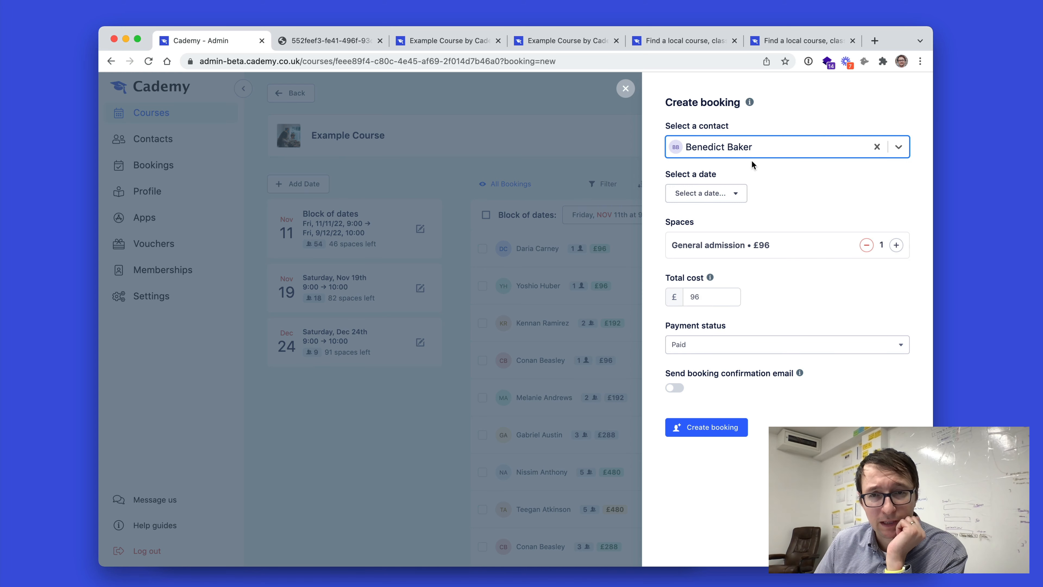
click(728, 194)
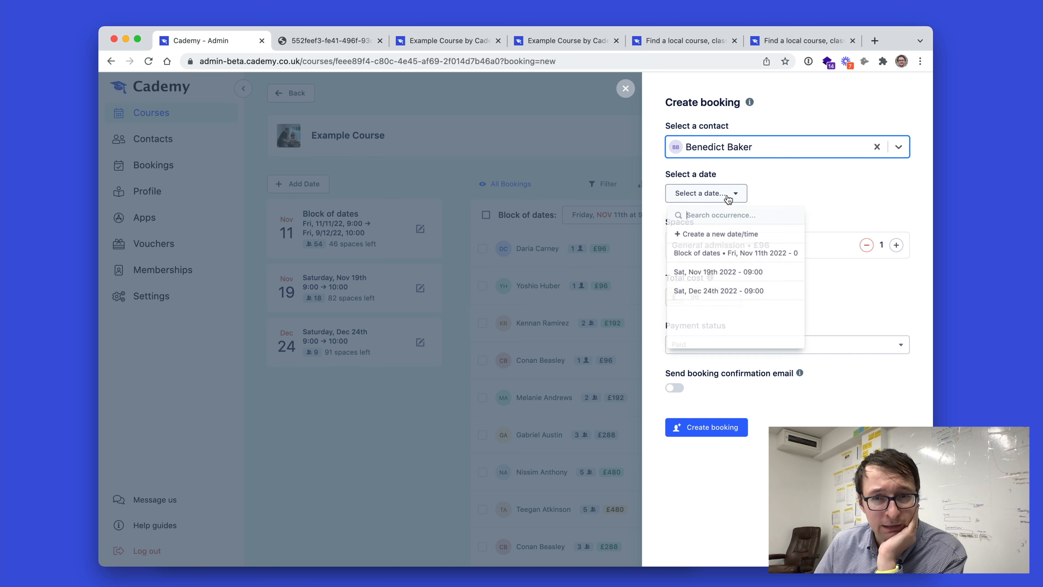
click(706, 253)
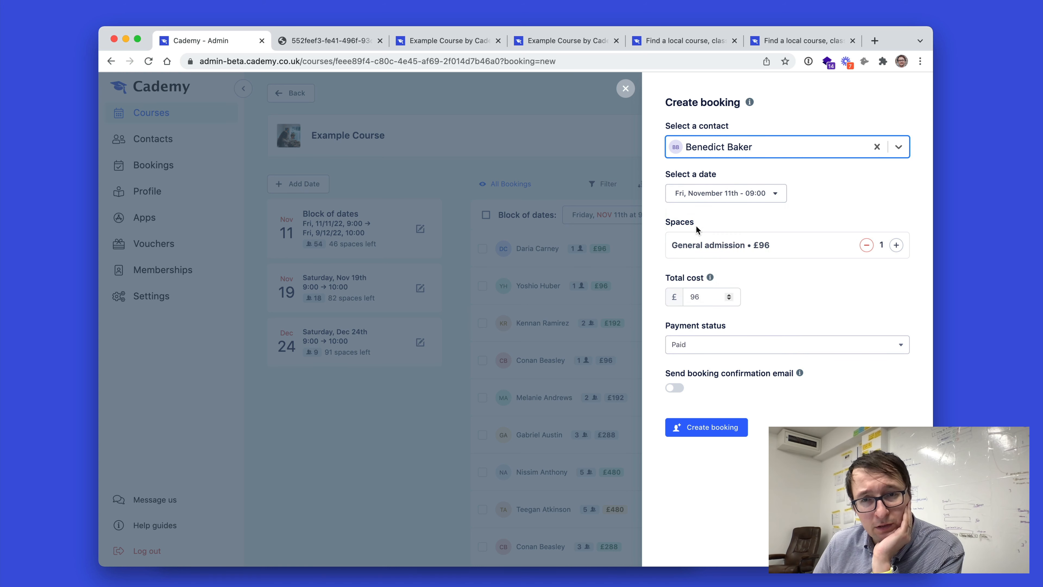
Set the booking to 5 spaces with payment status To Be Paid and create it.
click(896, 245)
click(897, 245)
click(897, 245)
click(896, 245)
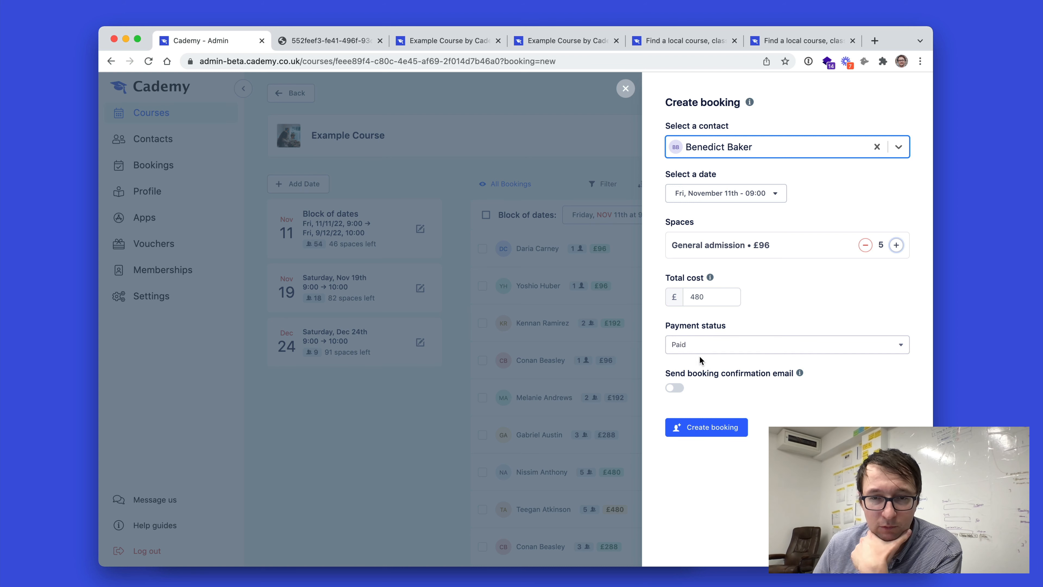
drag(665, 325, 728, 349)
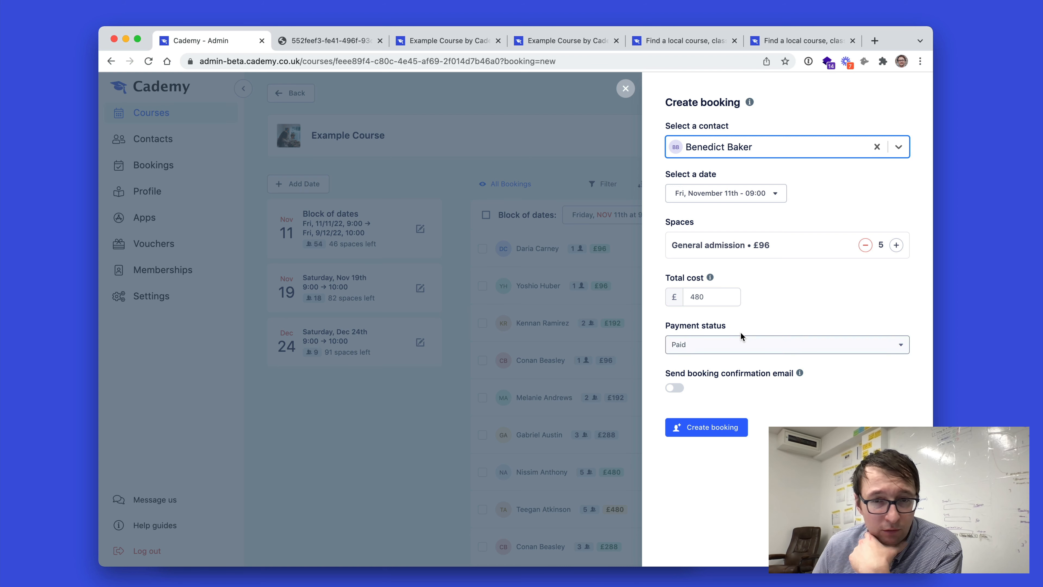
click(678, 348)
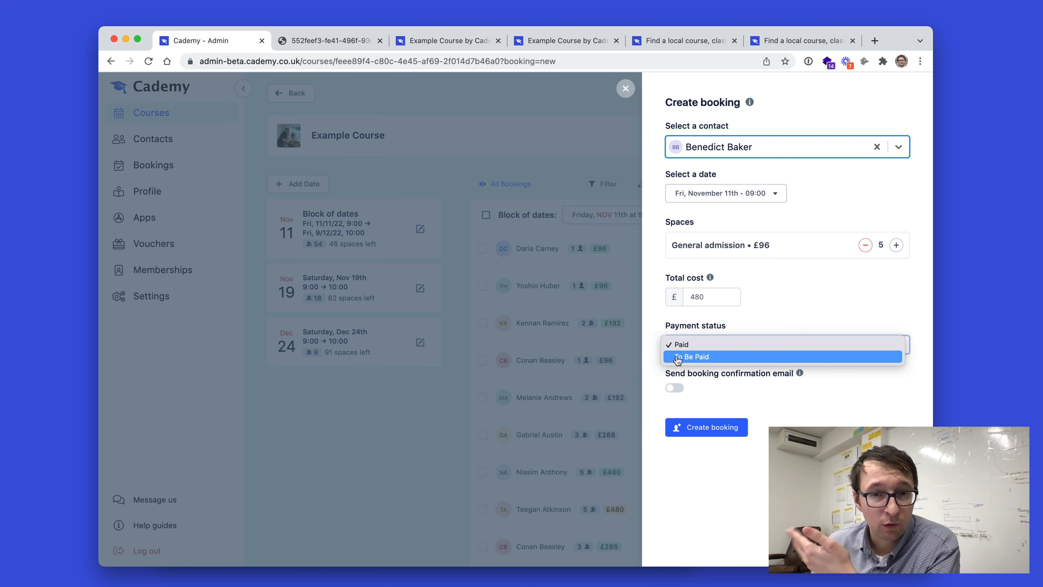
click(678, 358)
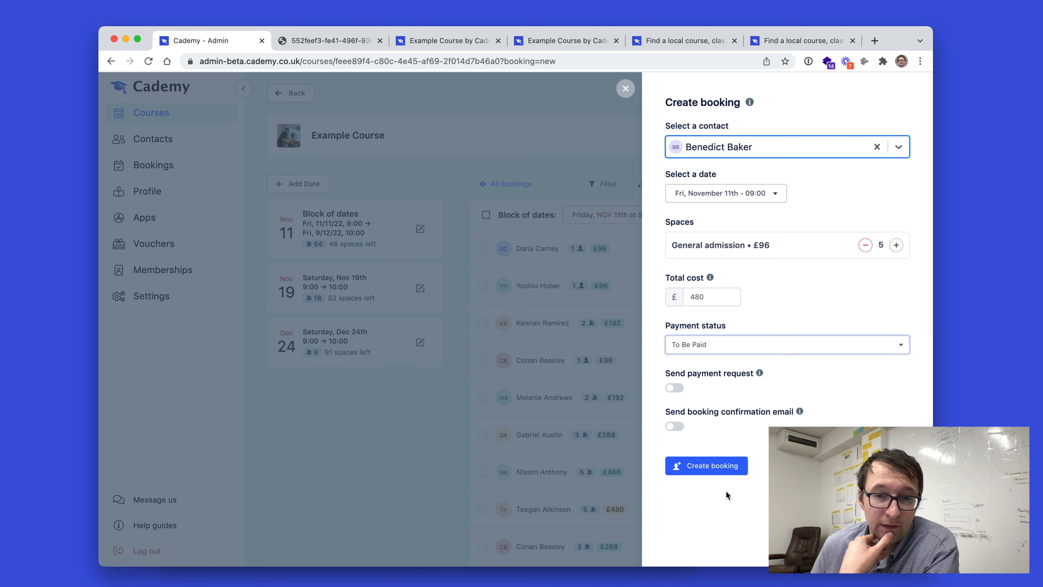
click(725, 468)
Open the newly created manual booking's details to check its payment status.
scroll(793, 425, down, 15)
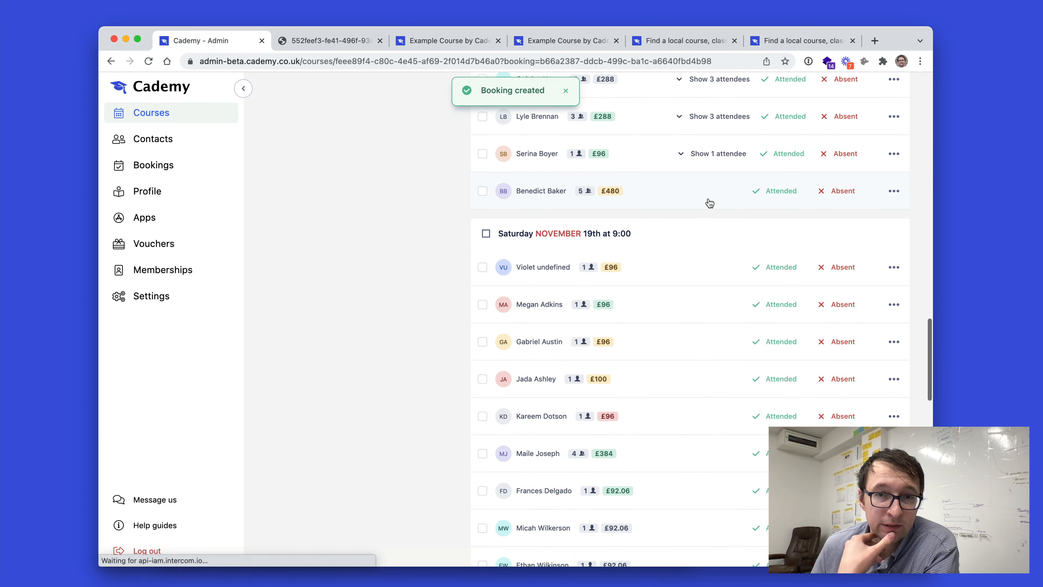
click(710, 202)
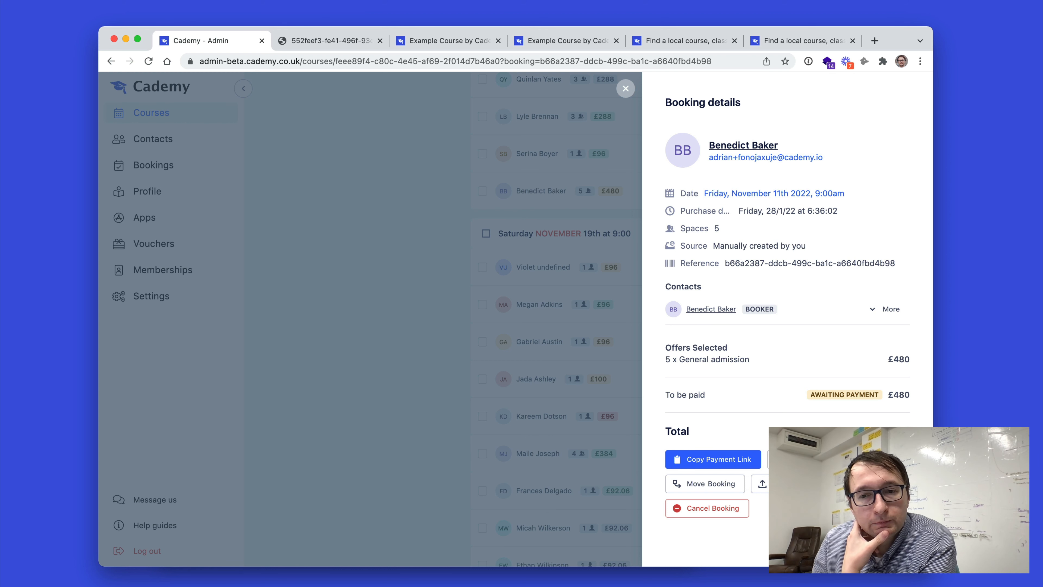
click(249, 270)
Turn off booking with an invoice request in the payment settings and save the change.
click(193, 300)
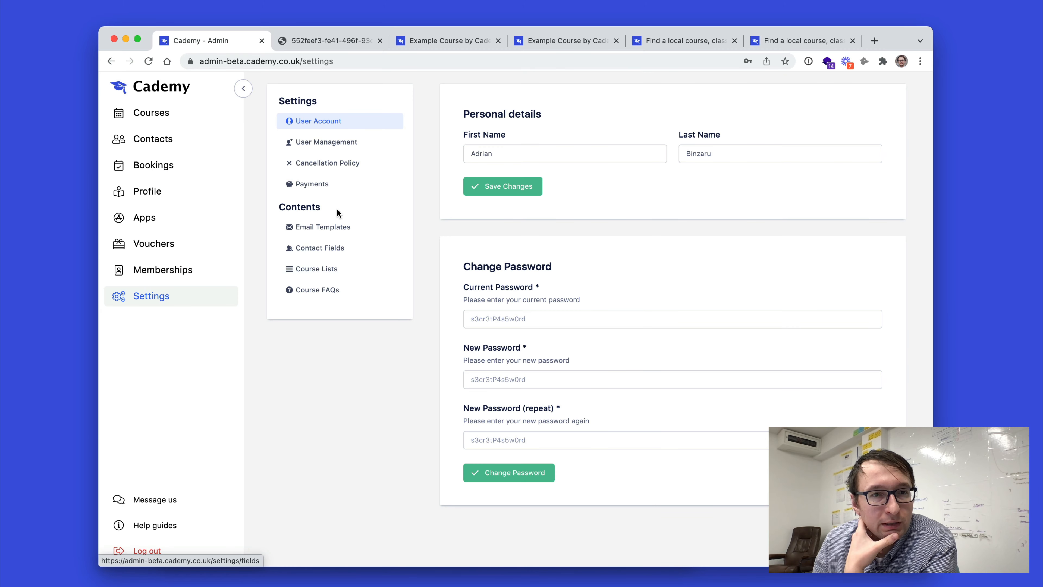
click(326, 185)
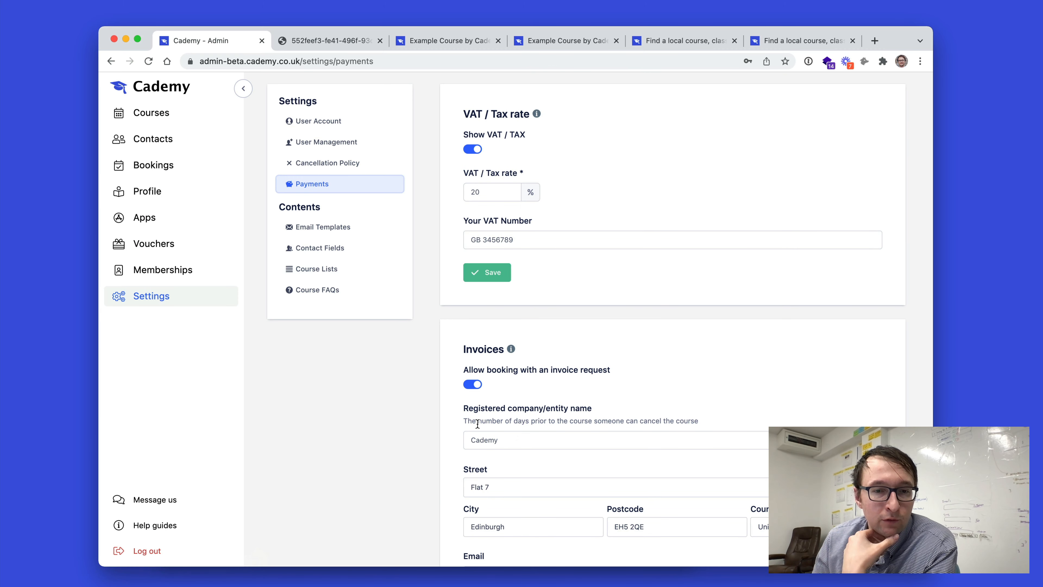
scroll(477, 424, down, 2)
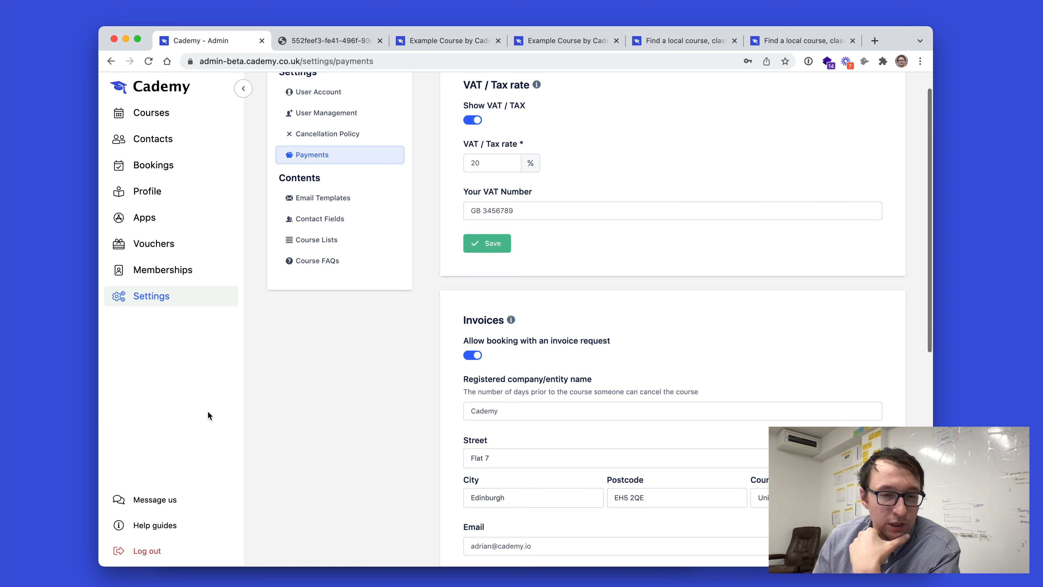
click(472, 355)
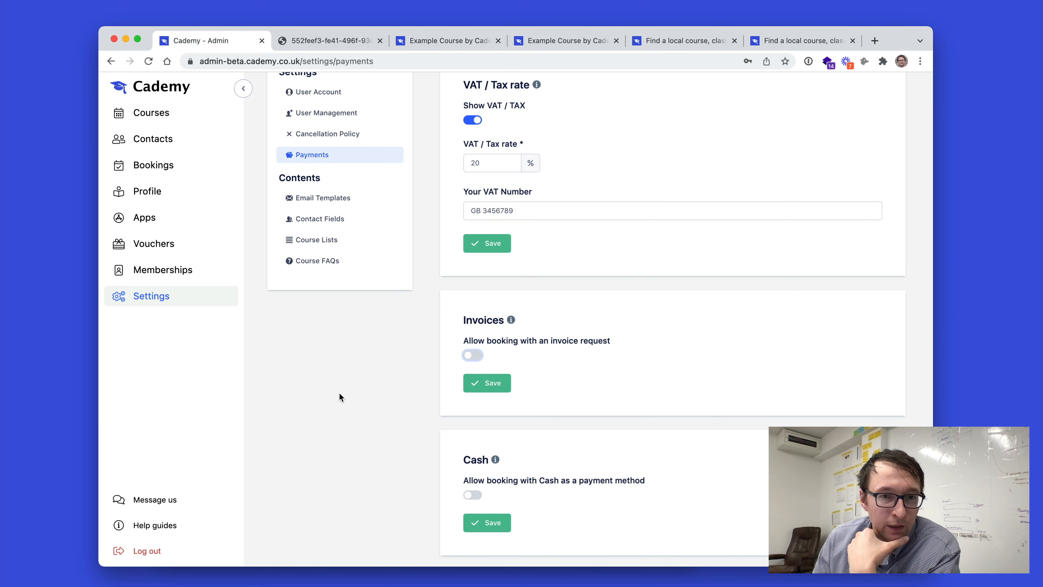
click(478, 387)
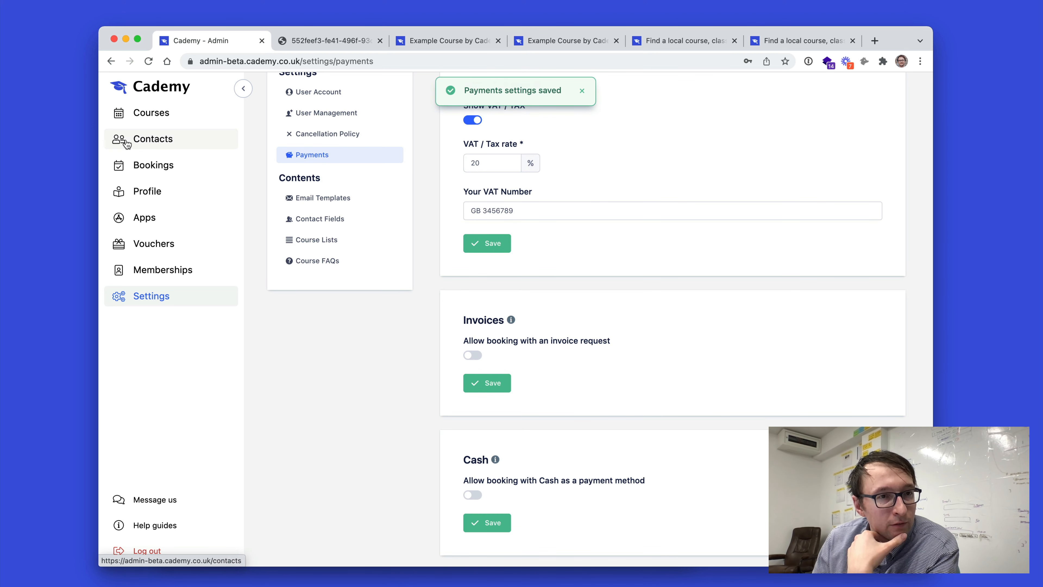
Open the Example Course bookings and bring up a booking confirmation email in the mail app.
click(141, 113)
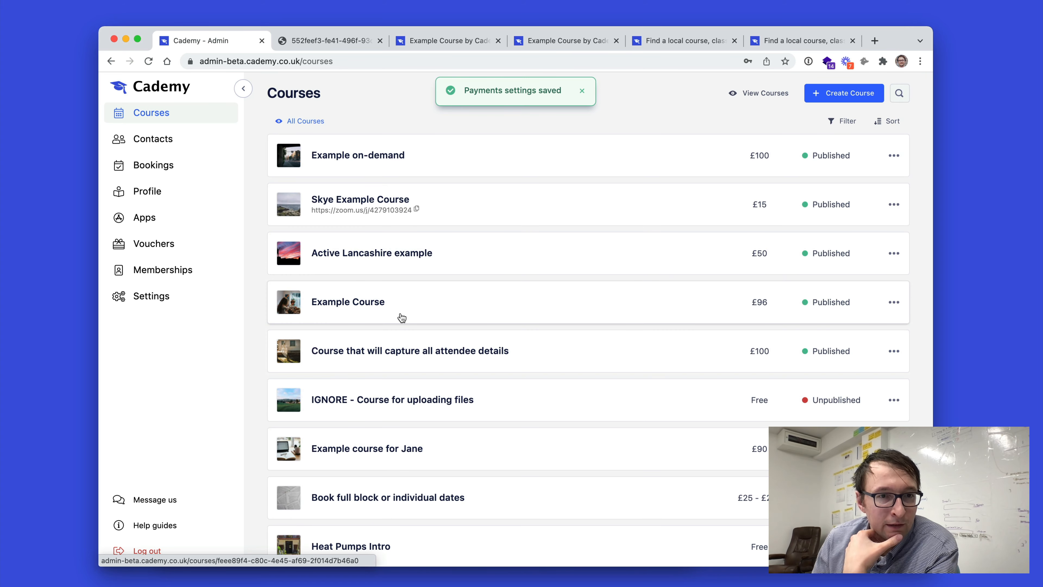
click(298, 310)
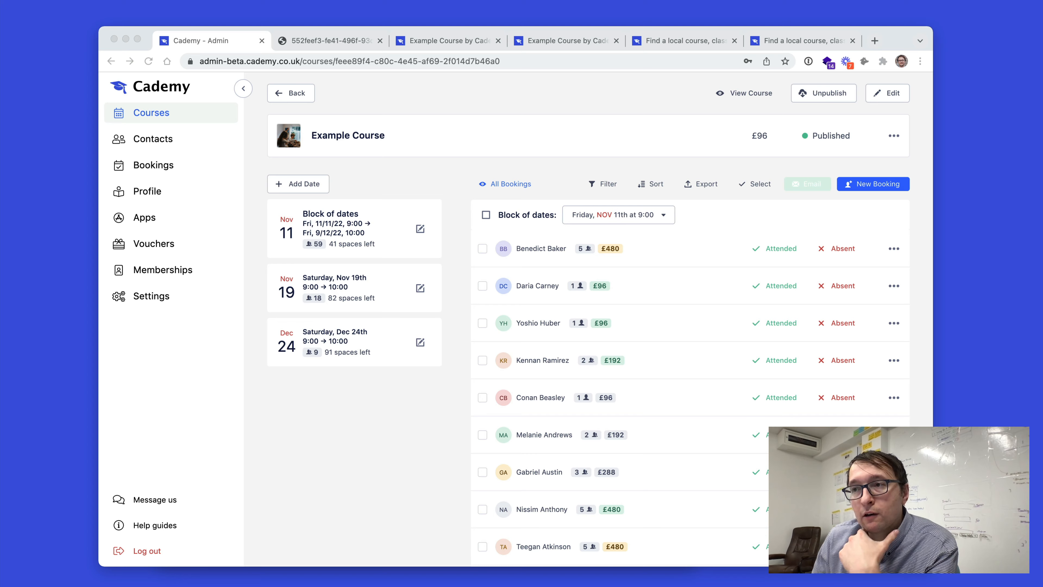
key(ctrl+Up)
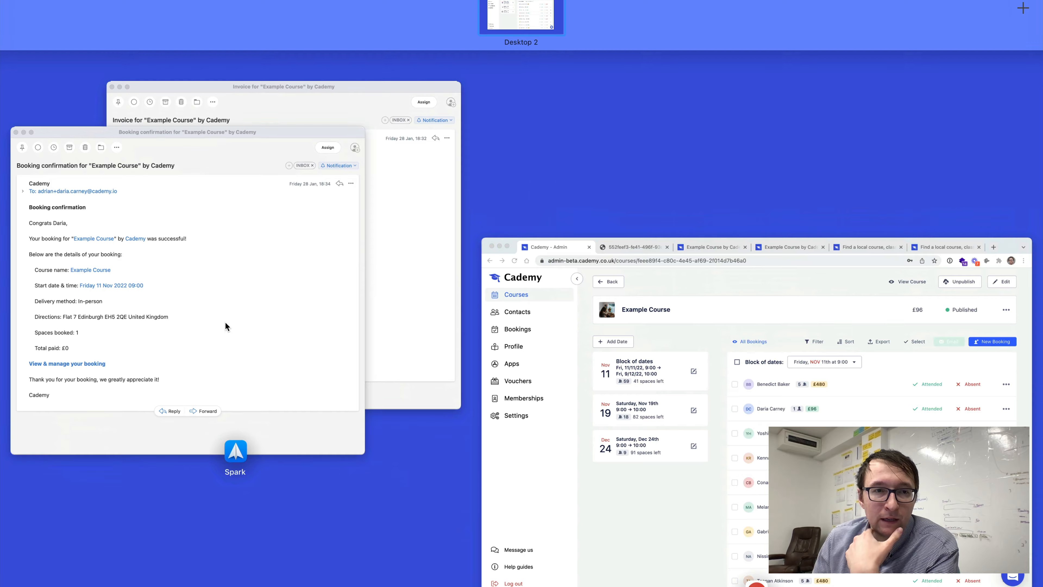
click(225, 321)
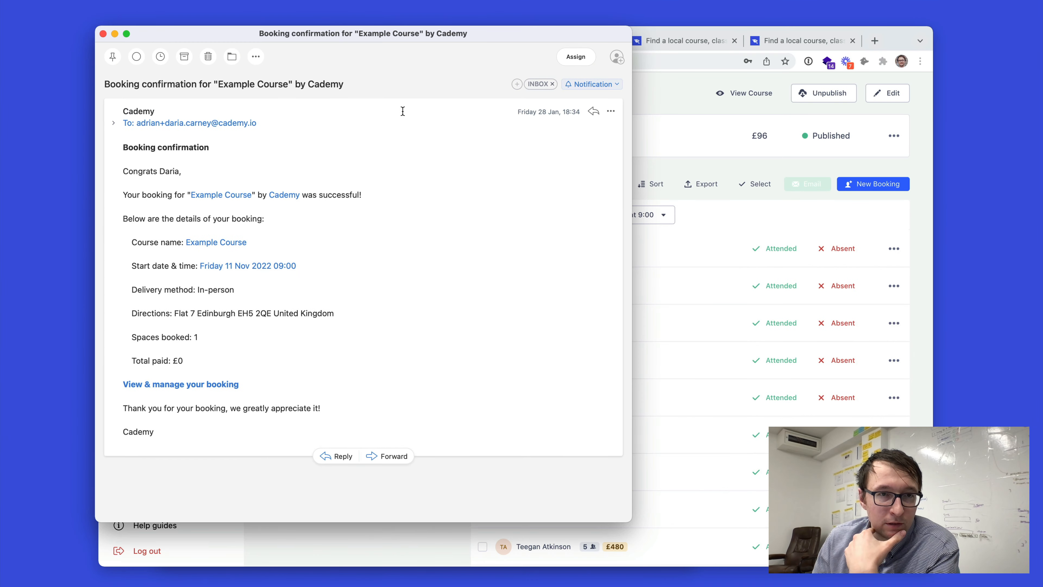
drag(365, 35, 568, 89)
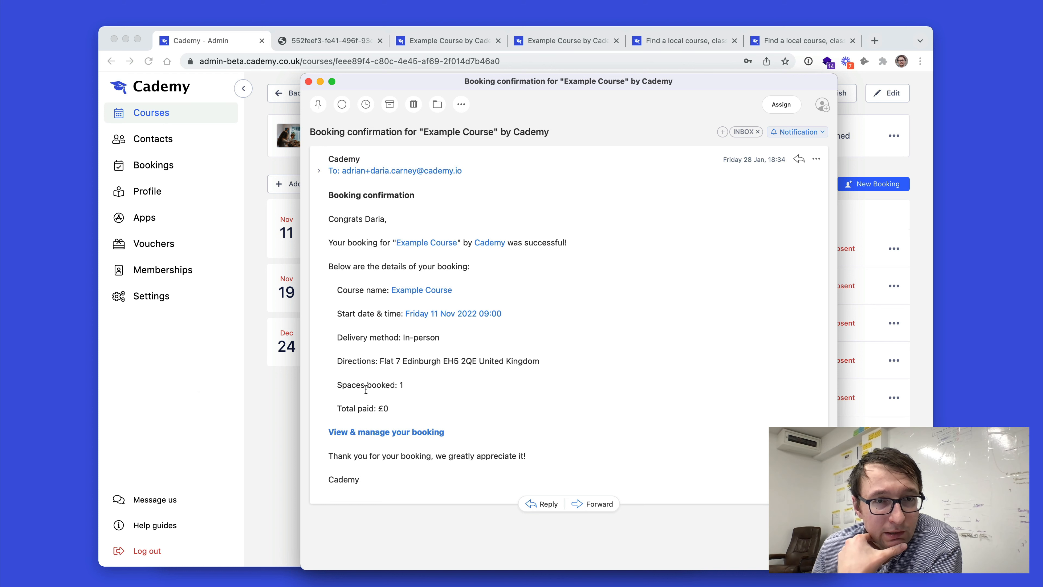
Follow the email's link to view and manage the booking, then download its receipt PDF.
click(396, 432)
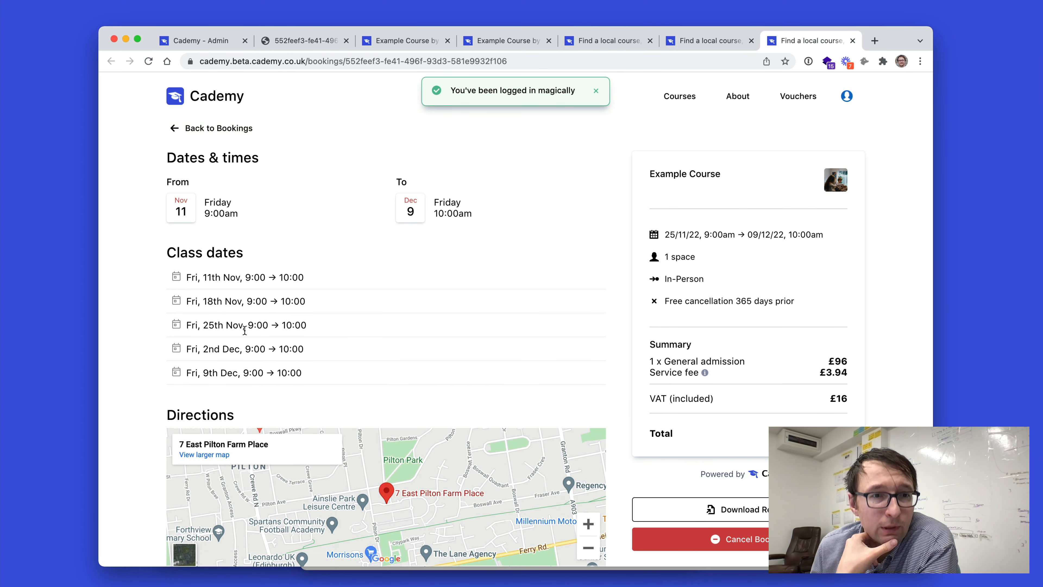
scroll(245, 328, down, 3)
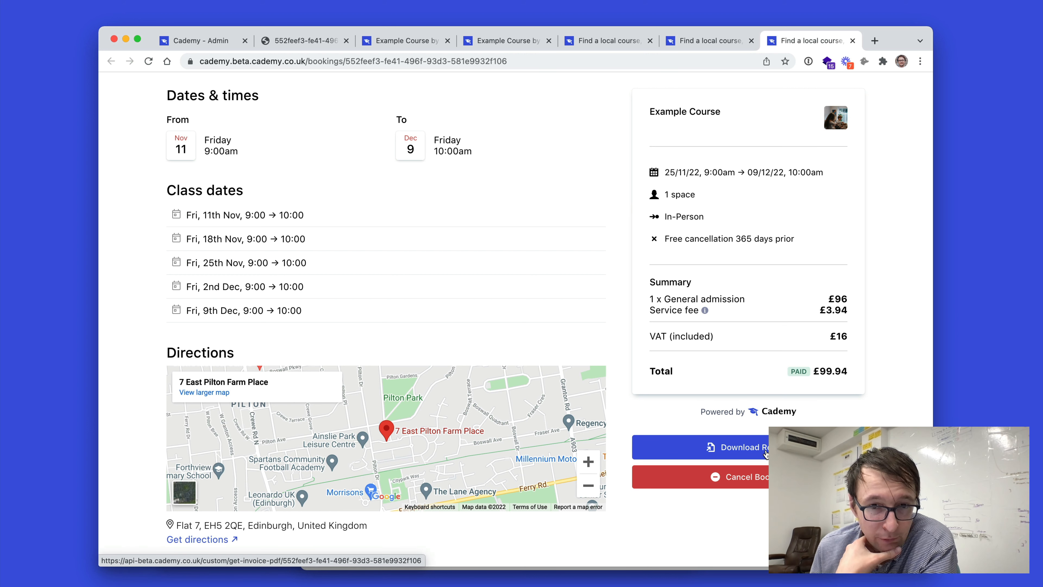
click(682, 450)
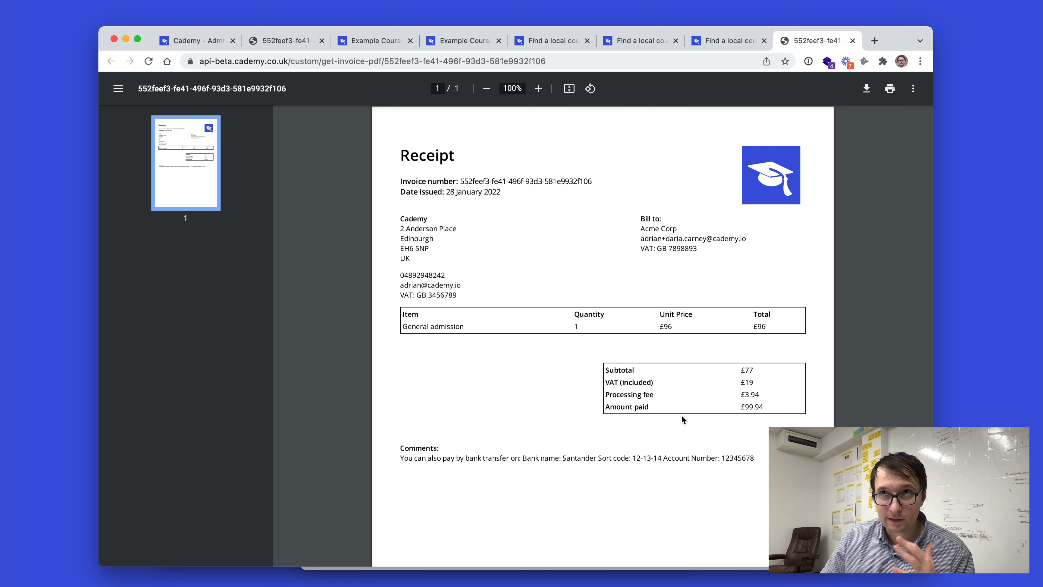
click(193, 40)
click(906, 540)
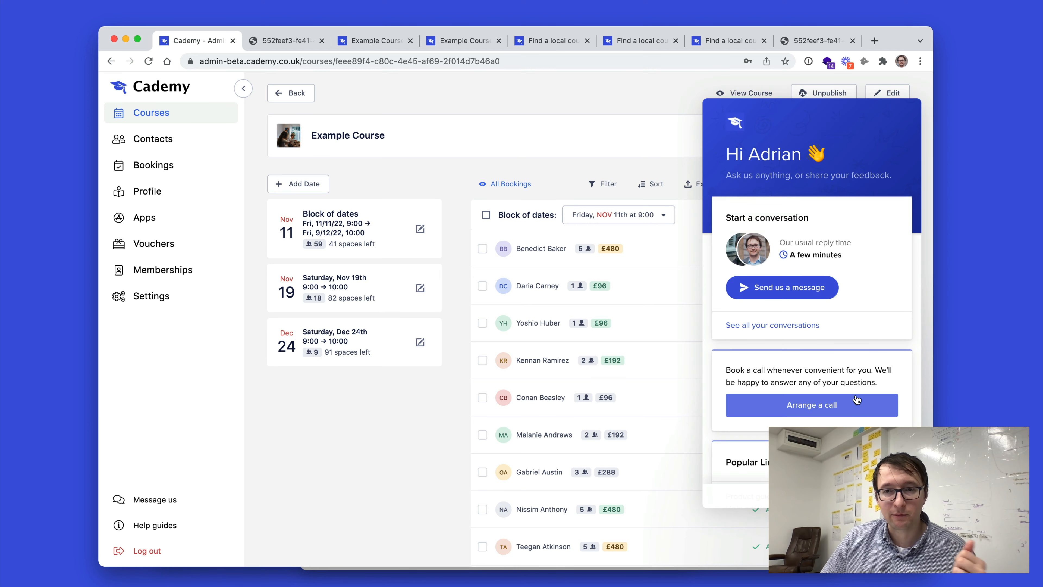
click(906, 540)
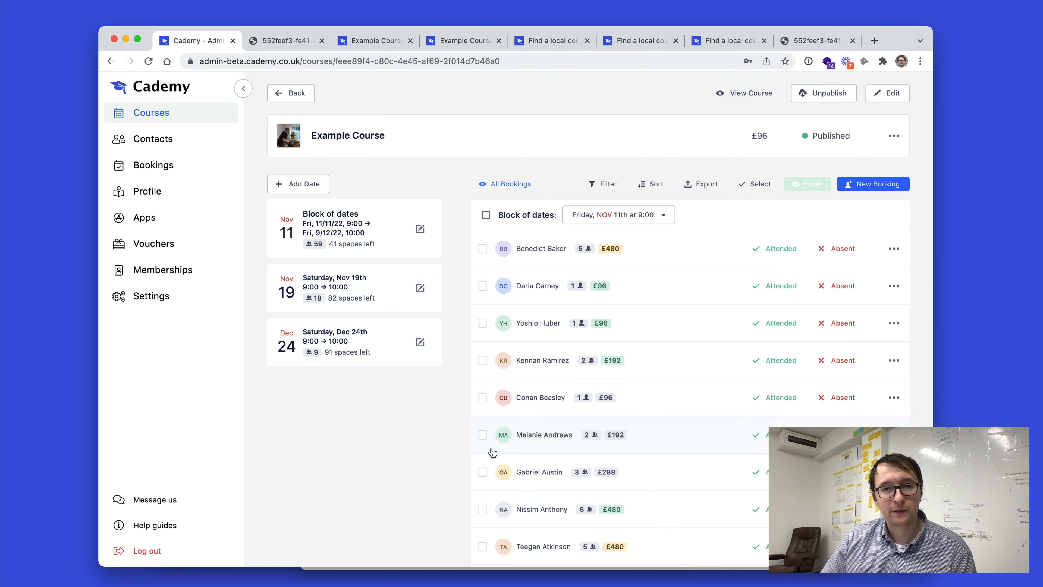
click(741, 1)
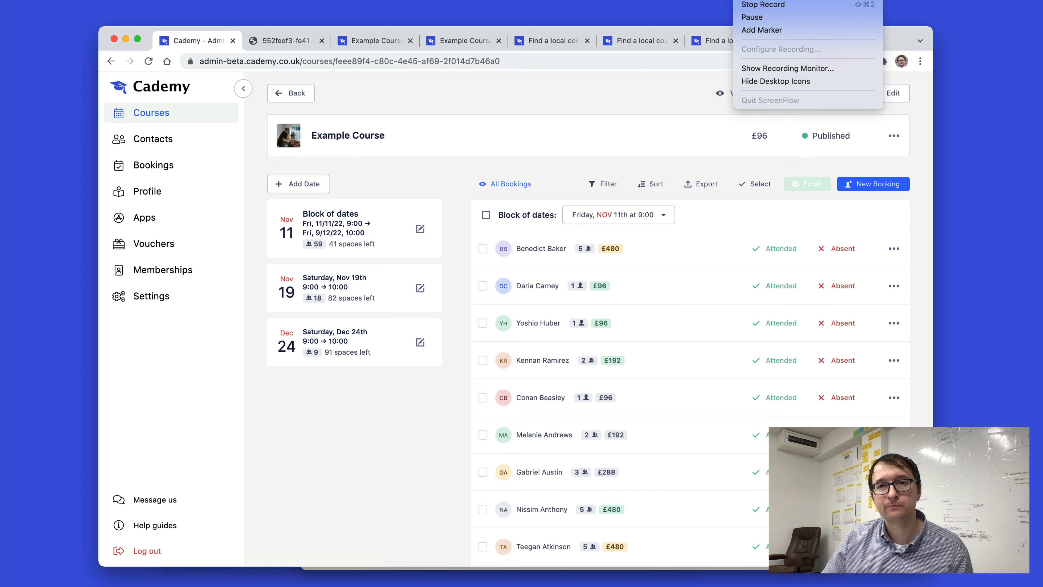